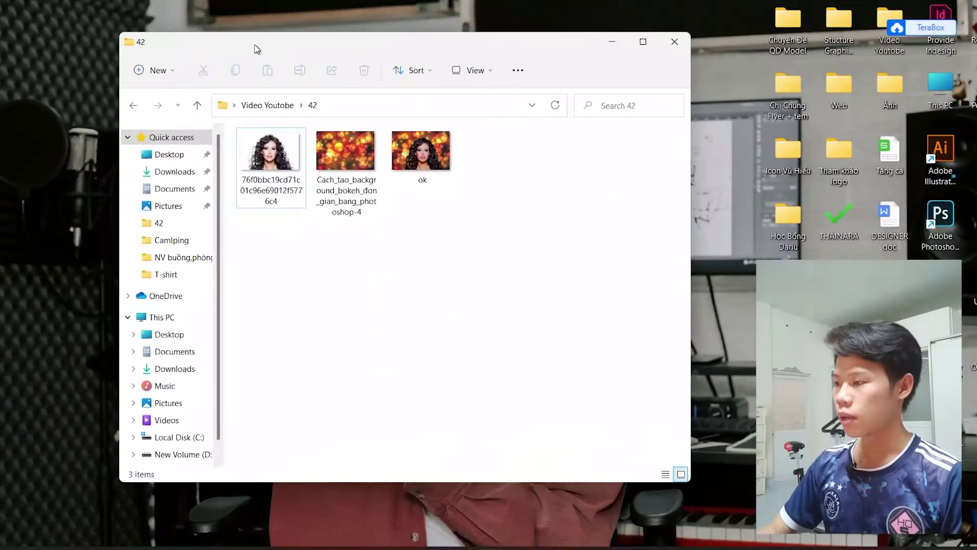
# Step: Reposition the folder 42 window, which holds the portrait, bokeh and ok images
pyautogui.moveTo(255, 48); pyautogui.dragTo(211, 39)
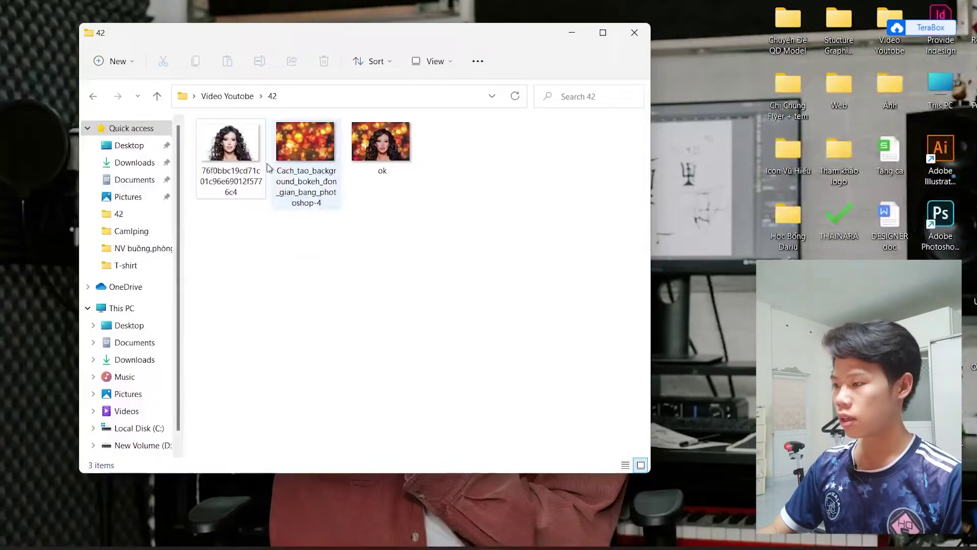
# Step: View the curly-haired woman's portrait in the Windows Photos viewer
pyautogui.doubleClick(239, 153)
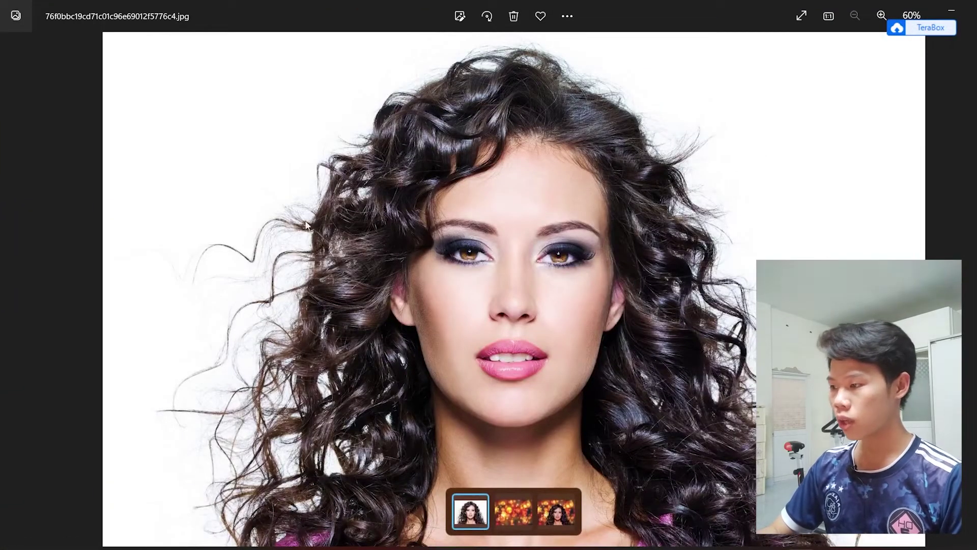
pyautogui.moveTo(514, 459)
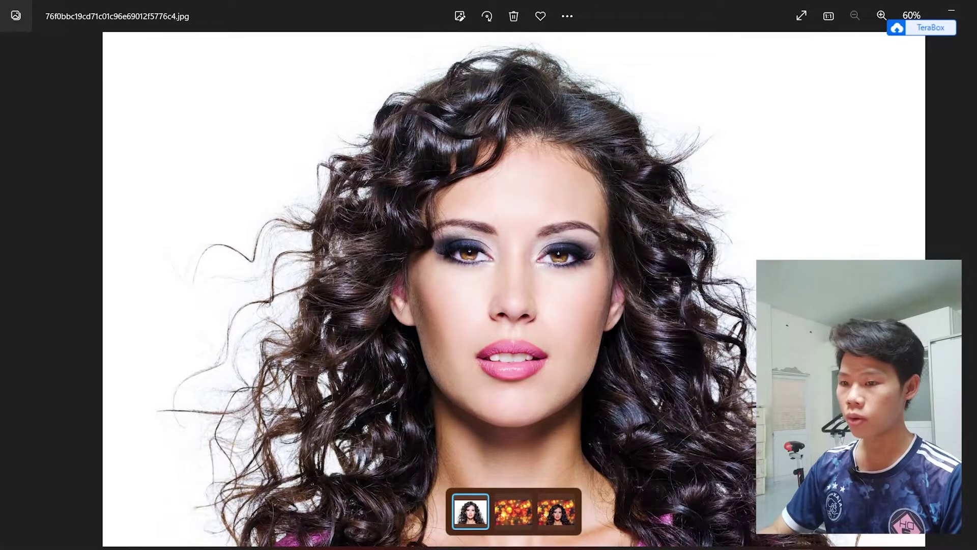
# Step: Preview the bokeh background and the finished ok.jpg composite, then close Photos
pyautogui.press('Right')
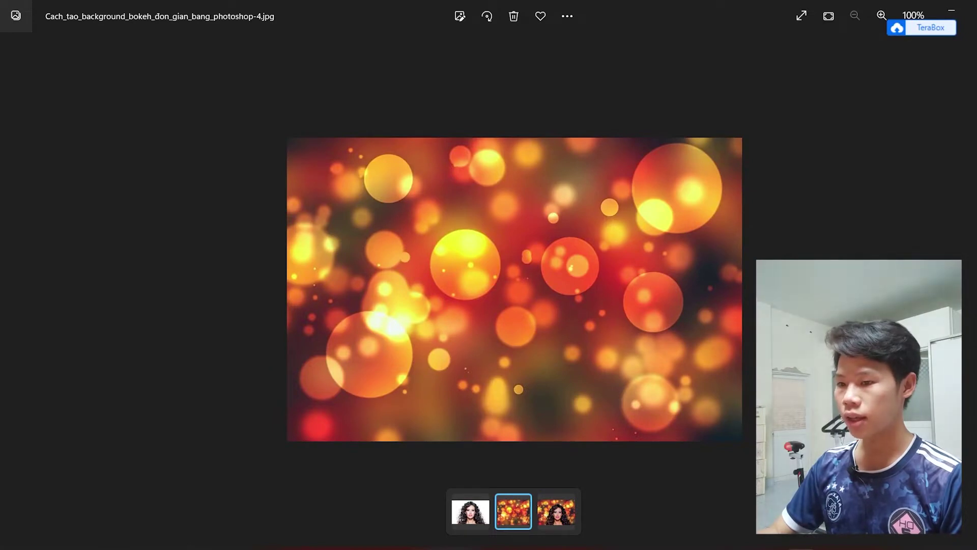
pyautogui.press('Right')
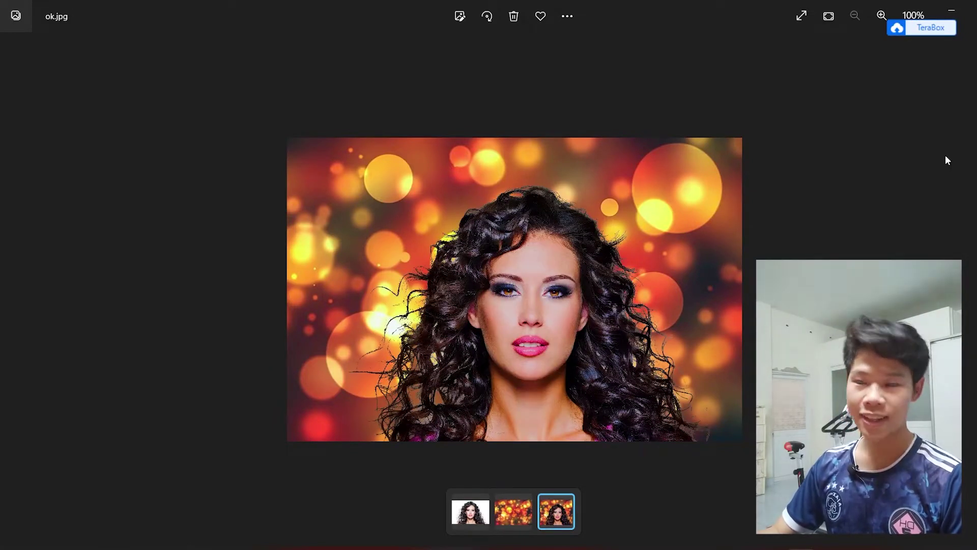
pyautogui.click(952, 11)
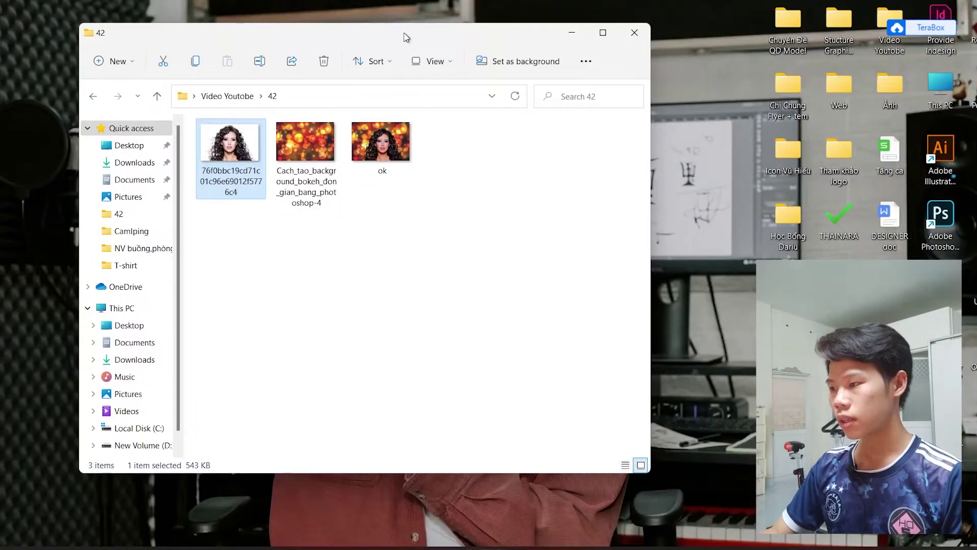
# Step: Open the portrait file with Adobe Photoshop 2020 from Explorer's Open with menu
pyautogui.moveTo(406, 37); pyautogui.dragTo(402, 34)
pyautogui.click(544, 377)
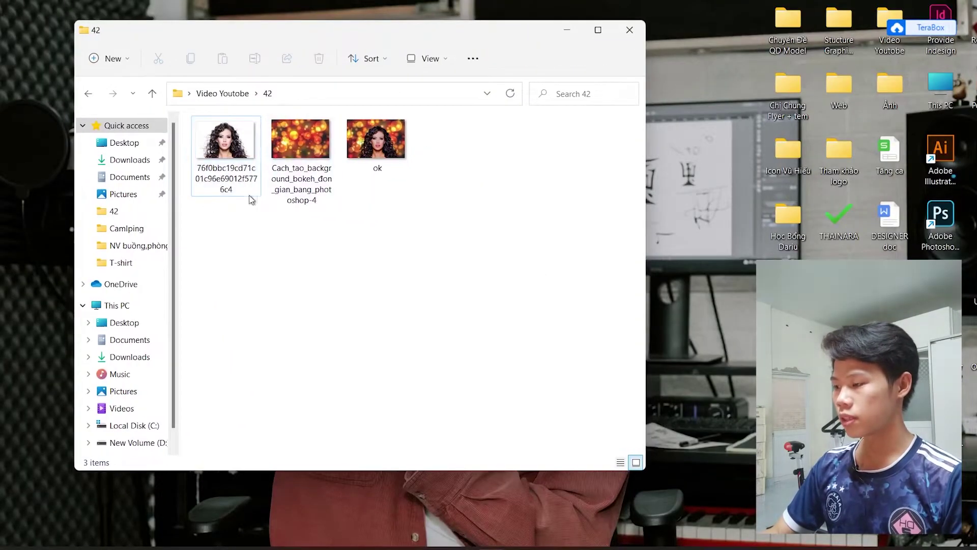
pyautogui.click(239, 168)
pyautogui.rightClick(246, 153)
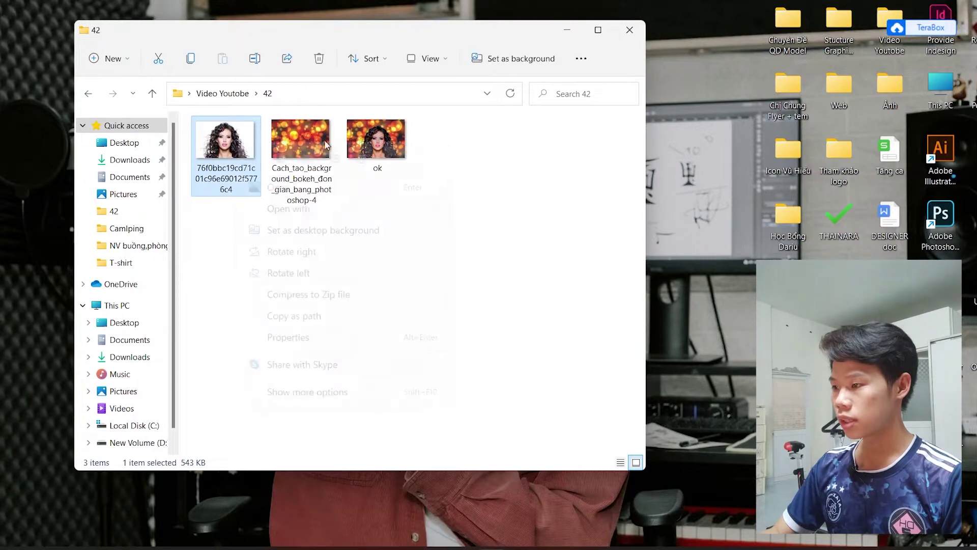
pyautogui.moveTo(288, 208)
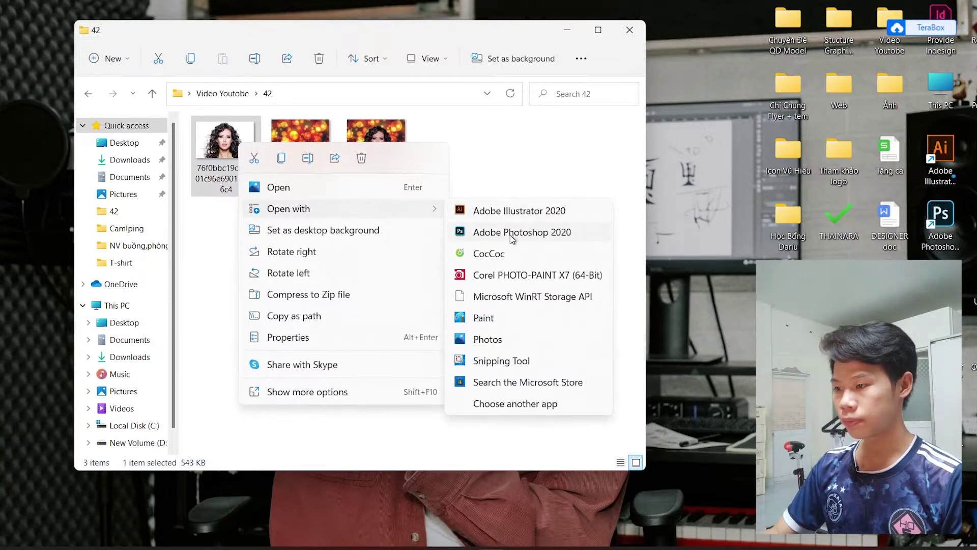
pyautogui.click(511, 234)
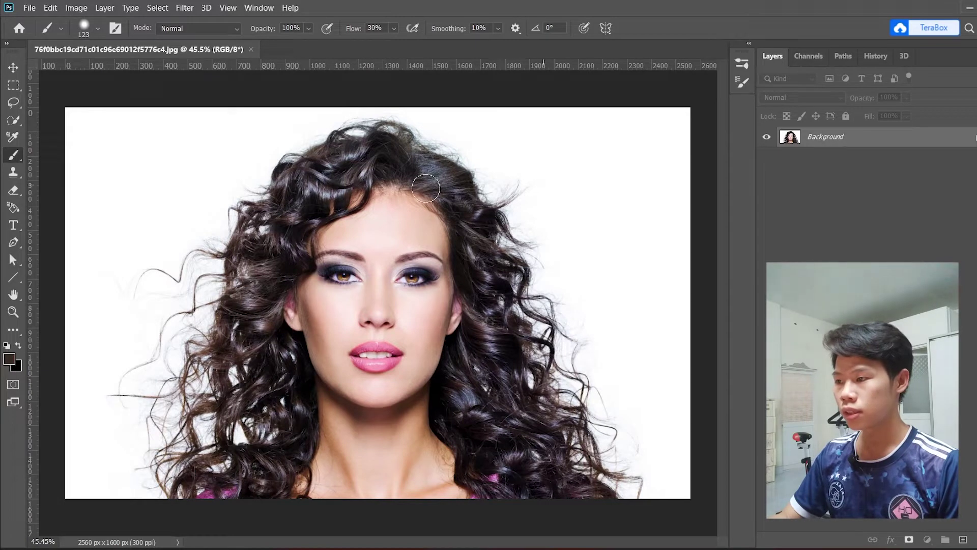
pyautogui.click(10, 68)
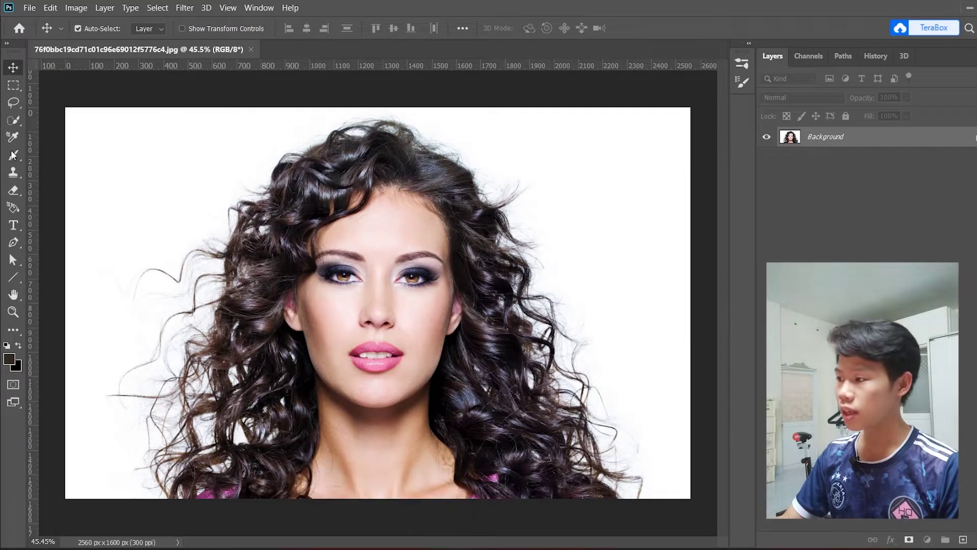
pyautogui.rightClick(14, 120)
pyautogui.click(51, 129)
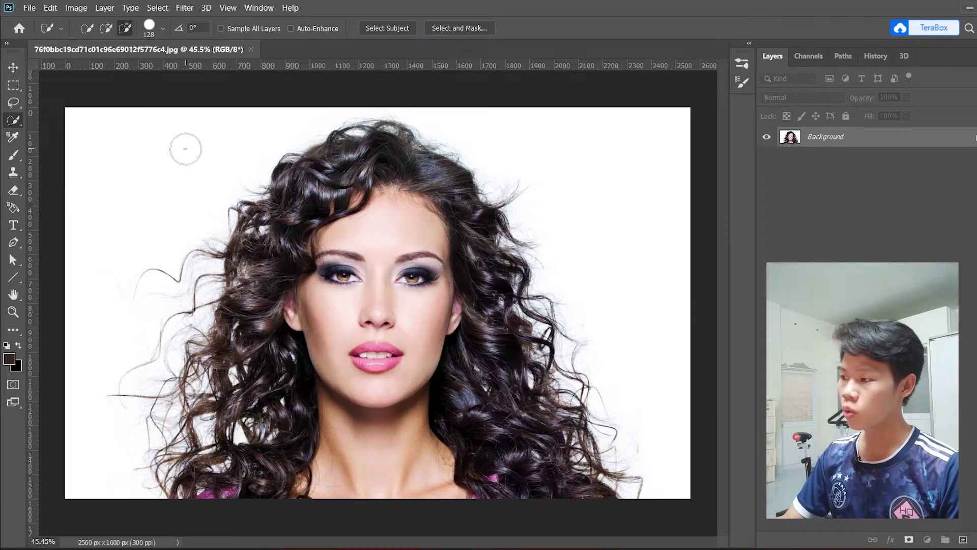
pyautogui.click(186, 149)
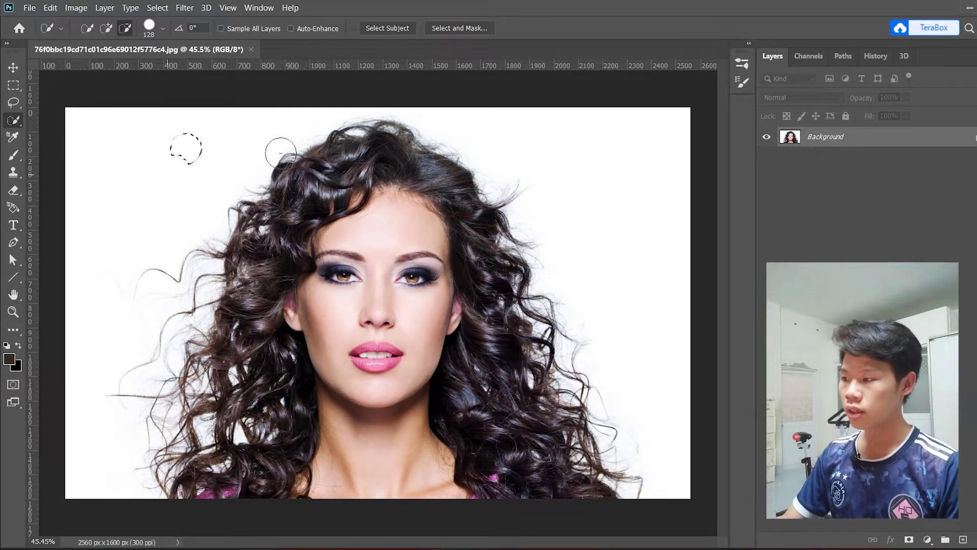
pyautogui.moveTo(579, 169); pyautogui.dragTo(617, 326)
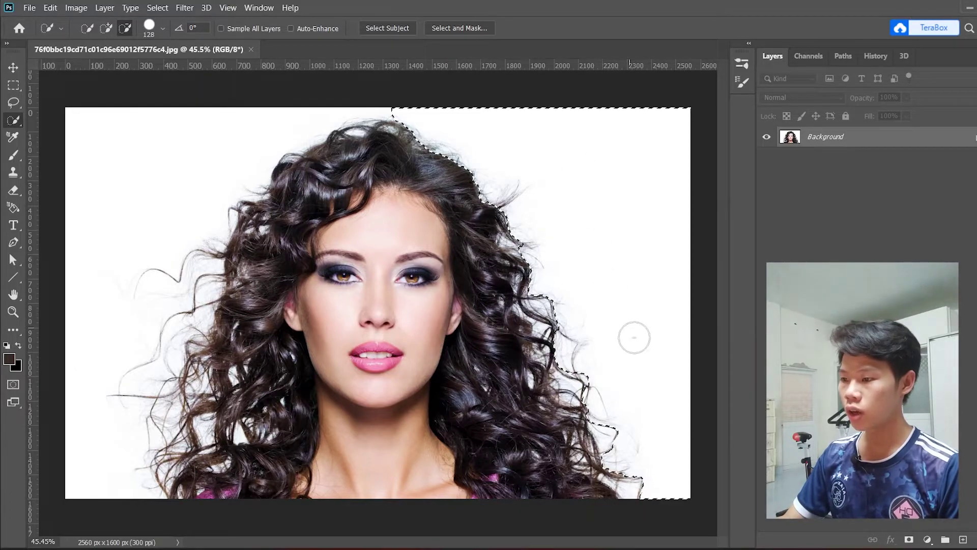
pyautogui.scroll(3, 562, 364)
pyautogui.scroll(3, 563, 306)
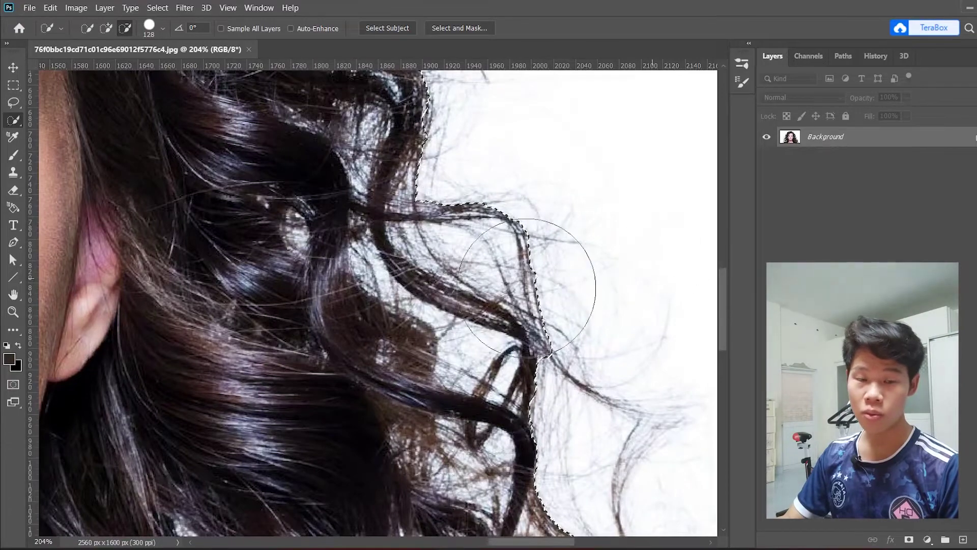
pyautogui.scroll(-1, 565, 235)
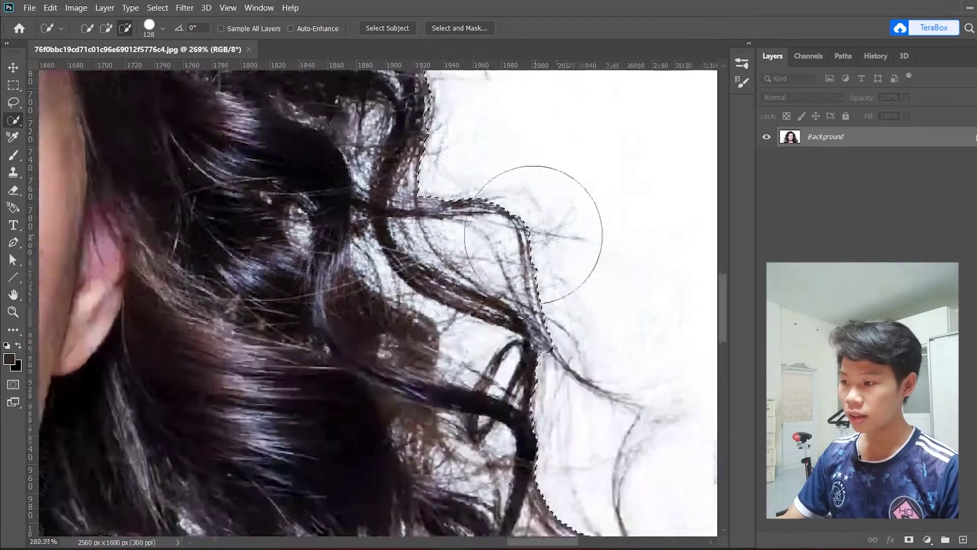
pyautogui.scroll(-1, 565, 214)
pyautogui.scroll(-2, 565, 215)
pyautogui.scroll(-3, 556, 212)
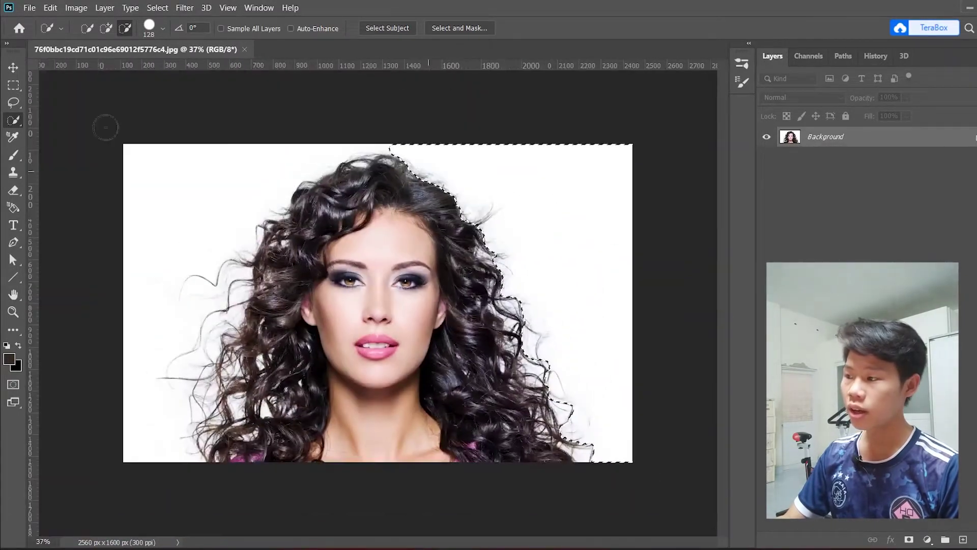
pyautogui.click(10, 67)
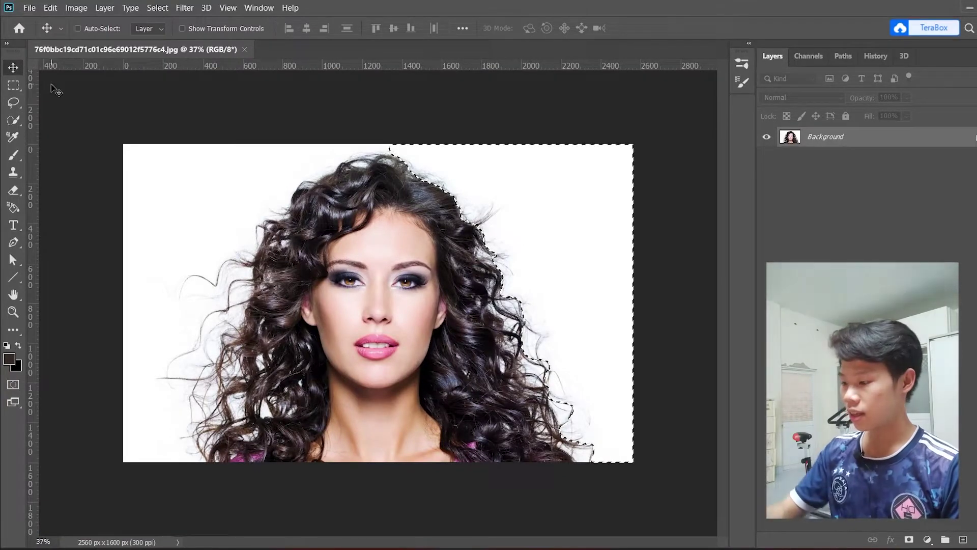
pyautogui.hotkey('ctrl', 'd')
pyautogui.scroll(1, 407, 296)
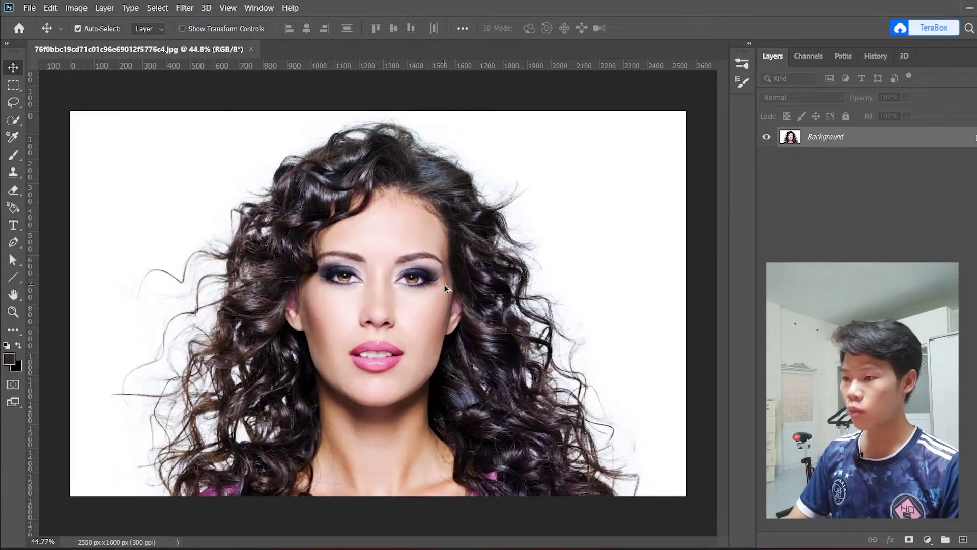
# Step: View the Blue channel alone in Channels and duplicate it as 'Blue copy'
pyautogui.click(820, 56)
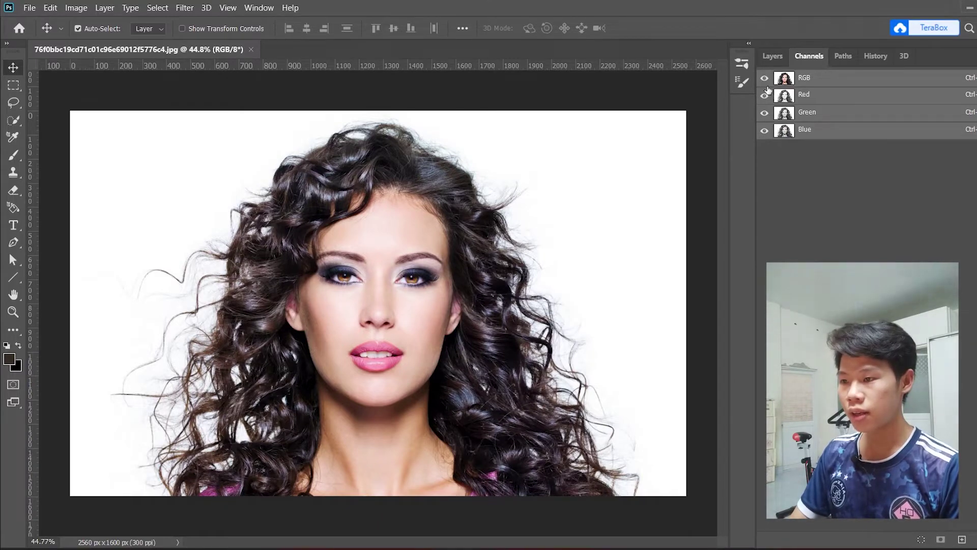
pyautogui.click(767, 130)
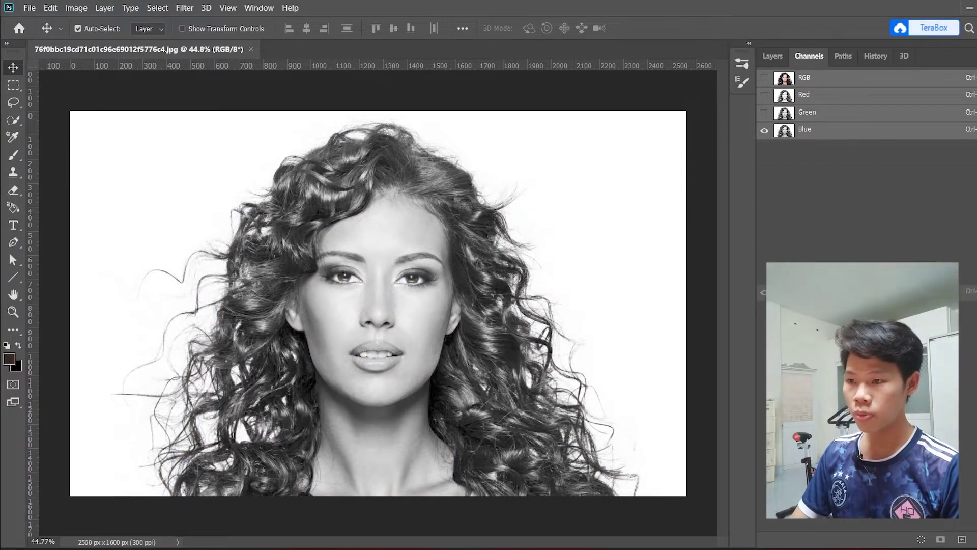
pyautogui.moveTo(859, 135); pyautogui.dragTo(962, 539)
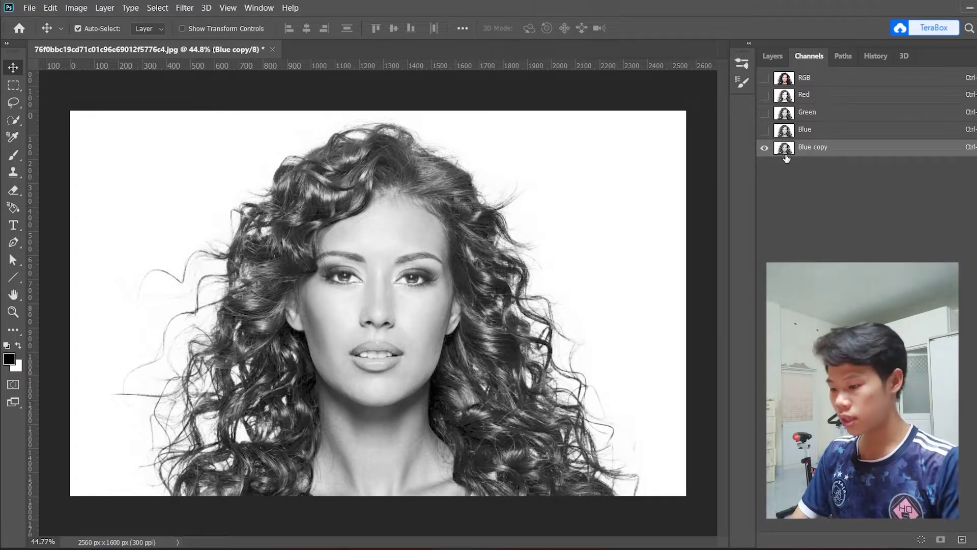
# Step: Apply Levels with input values 105, 0.71 and 221 to the Blue copy channel
pyautogui.hotkey('ctrl', 'l')
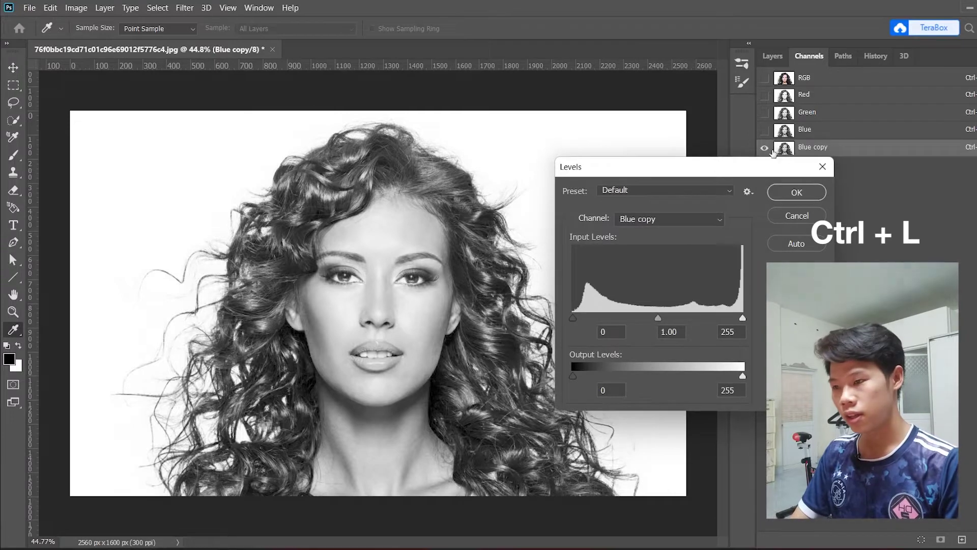
pyautogui.moveTo(673, 167)
pyautogui.mouseDown()
pyautogui.moveTo(549, 121)
pyautogui.moveTo(498, 174)
pyautogui.mouseUp()
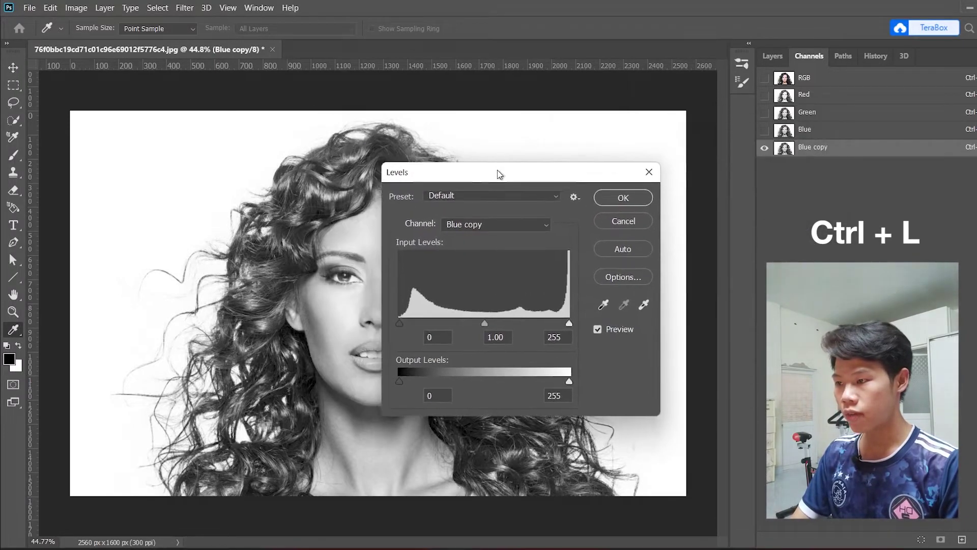
pyautogui.moveTo(434, 176)
pyautogui.mouseDown()
pyautogui.moveTo(615, 195)
pyautogui.moveTo(449, 104)
pyautogui.moveTo(491, 95)
pyautogui.moveTo(478, 89)
pyautogui.mouseUp()
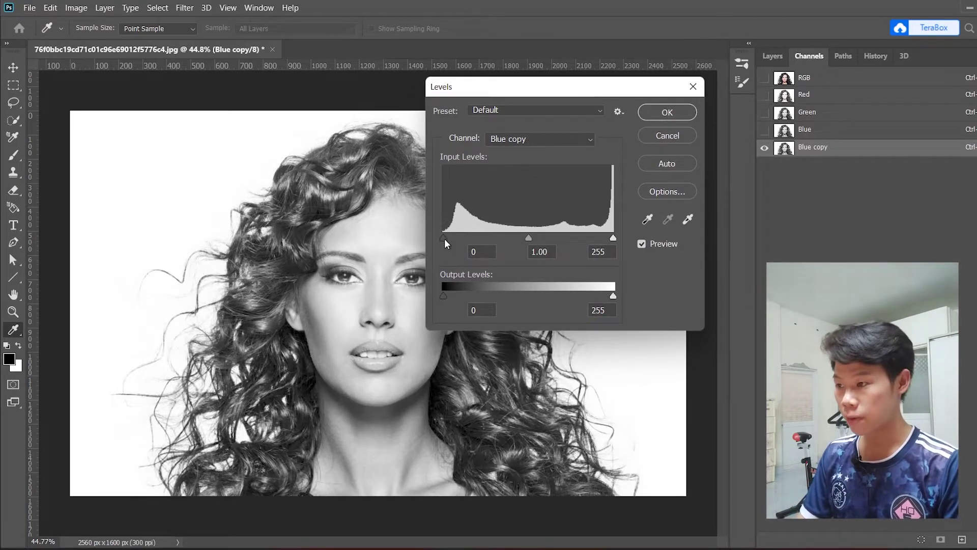
pyautogui.moveTo(444, 240); pyautogui.dragTo(514, 246)
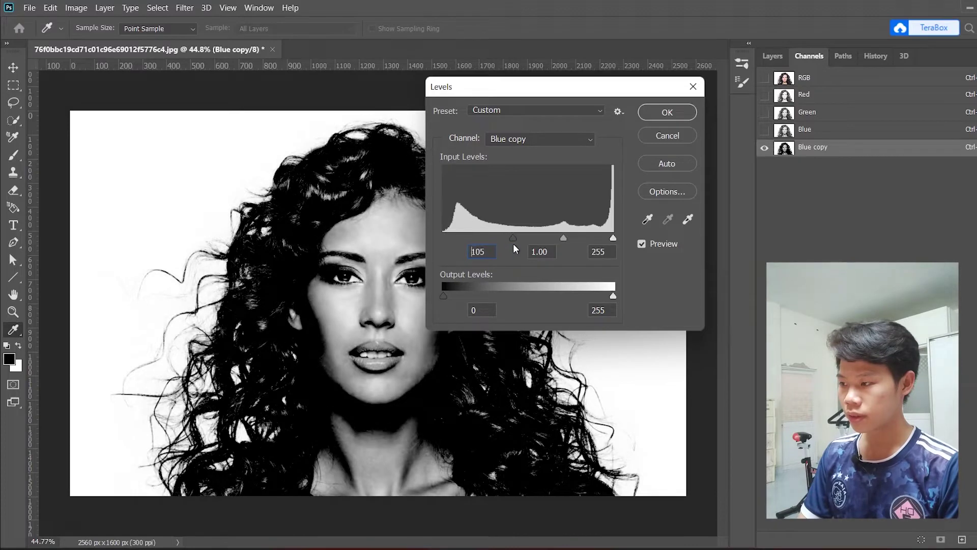
pyautogui.moveTo(613, 238); pyautogui.dragTo(563, 237)
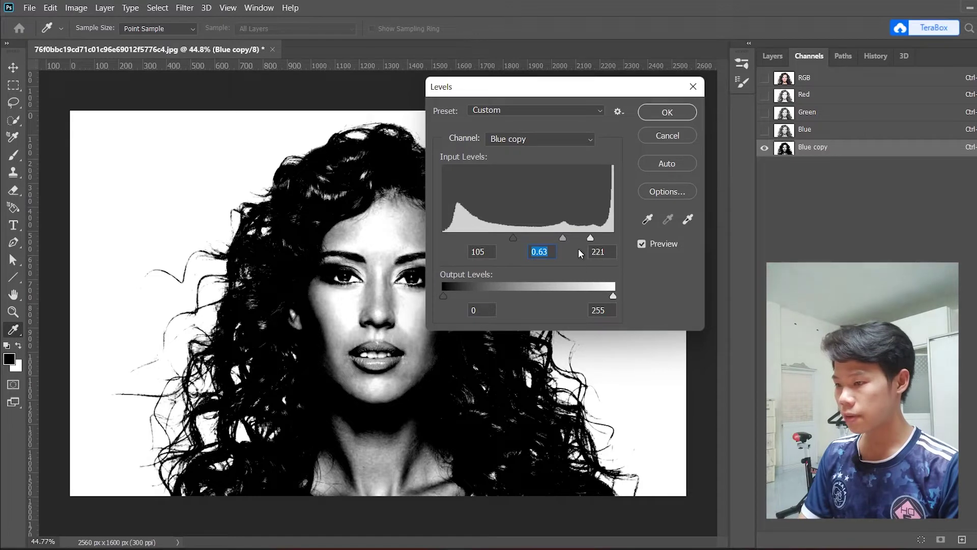
pyautogui.moveTo(563, 238); pyautogui.dragTo(561, 236)
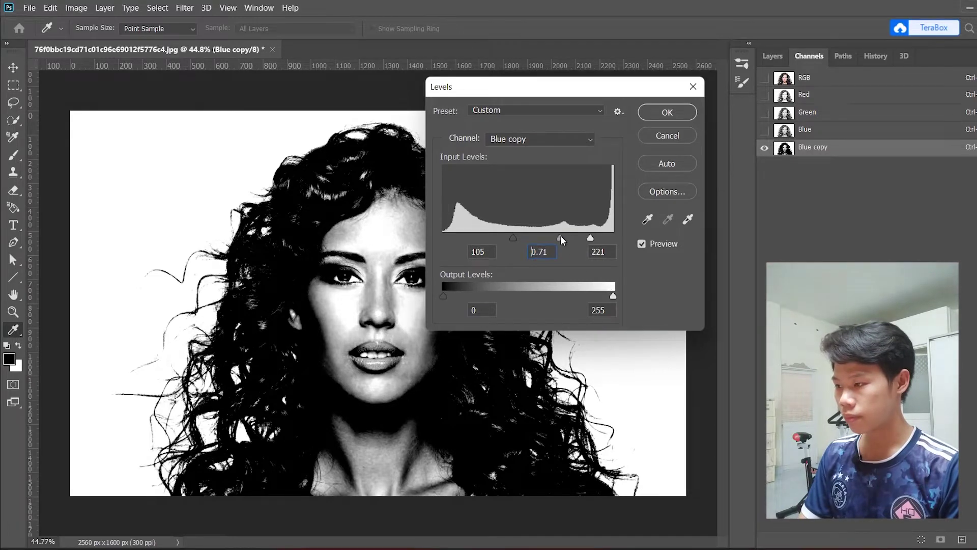
pyautogui.click(675, 111)
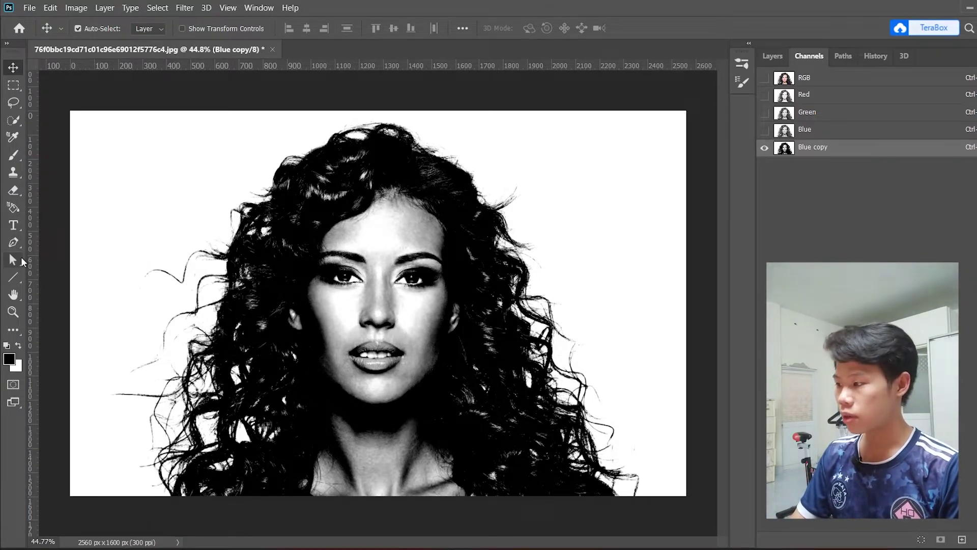
# Step: Set up the Brush tool with a hard round 123 px tip
pyautogui.press('b')
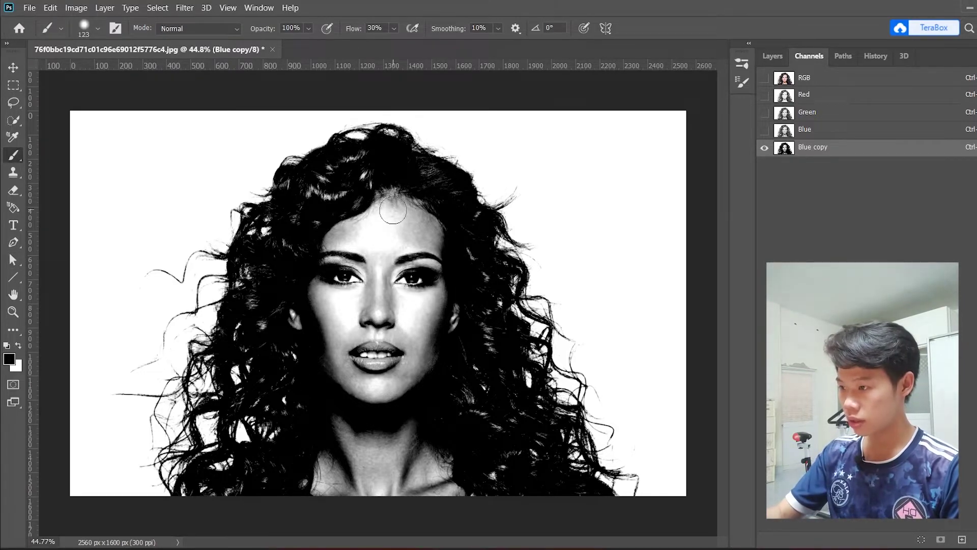
pyautogui.moveTo(393, 210); pyautogui.dragTo(376, 285)
pyautogui.hotkey('ctrl', 'z')
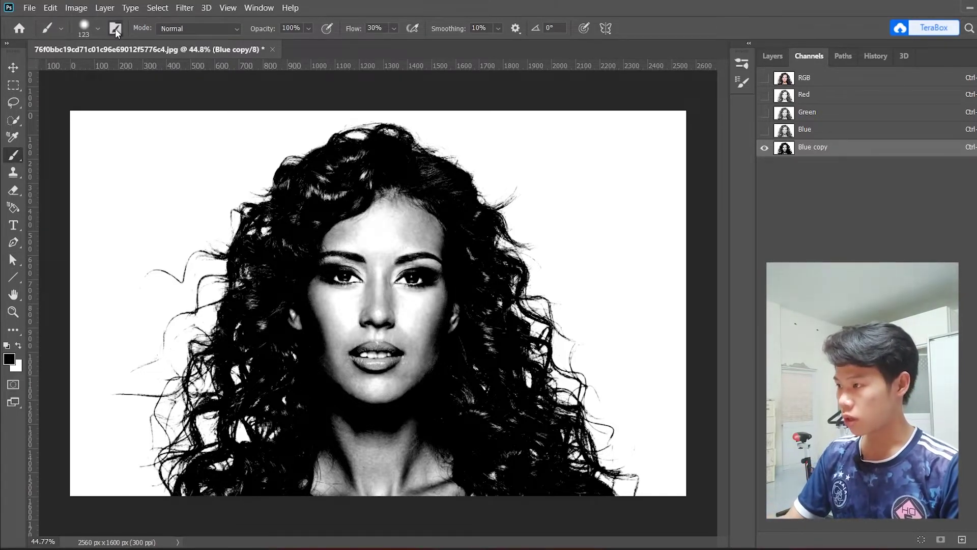
pyautogui.press('F5')
pyautogui.click(591, 85)
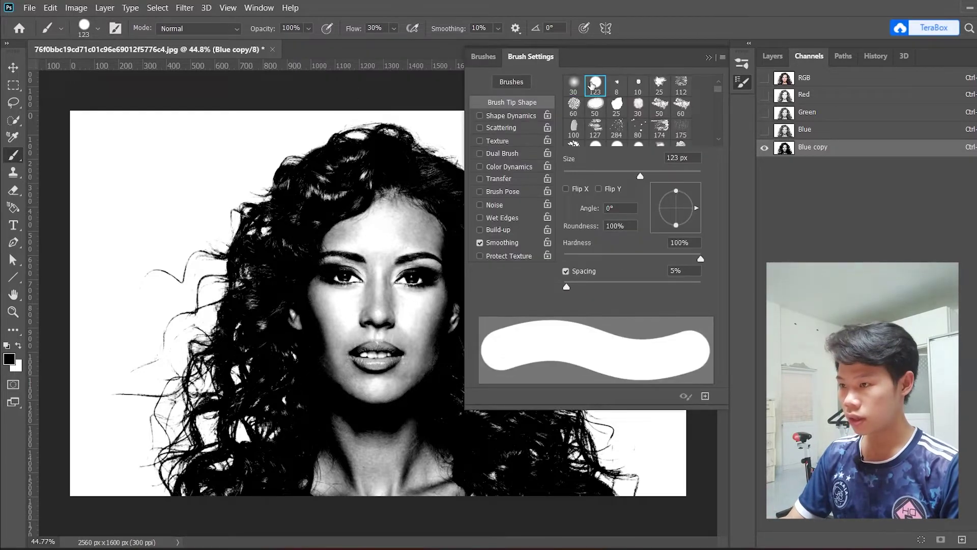
pyautogui.click(709, 59)
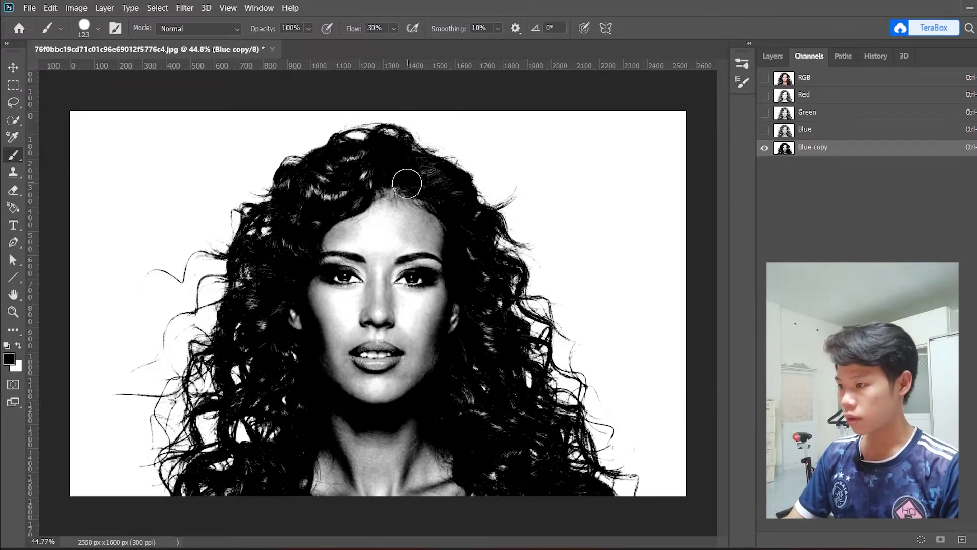
# Step: Paint the face, jaw and both ear highlights solid black in Blue copy
pyautogui.moveTo(372, 207); pyautogui.dragTo(372, 303)
pyautogui.moveTo(329, 226)
pyautogui.mouseDown()
pyautogui.moveTo(316, 269)
pyautogui.moveTo(323, 360)
pyautogui.moveTo(371, 408)
pyautogui.moveTo(427, 361)
pyautogui.moveTo(428, 251)
pyautogui.moveTo(414, 197)
pyautogui.moveTo(375, 279)
pyautogui.moveTo(368, 397)
pyautogui.moveTo(356, 224)
pyautogui.moveTo(327, 257)
pyautogui.moveTo(351, 404)
pyautogui.moveTo(413, 265)
pyautogui.moveTo(397, 210)
pyautogui.moveTo(399, 368)
pyautogui.moveTo(349, 534)
pyautogui.moveTo(297, 499)
pyautogui.moveTo(349, 445)
pyautogui.moveTo(362, 463)
pyautogui.moveTo(454, 507)
pyautogui.moveTo(450, 481)
pyautogui.moveTo(406, 419)
pyautogui.moveTo(426, 496)
pyautogui.mouseUp()
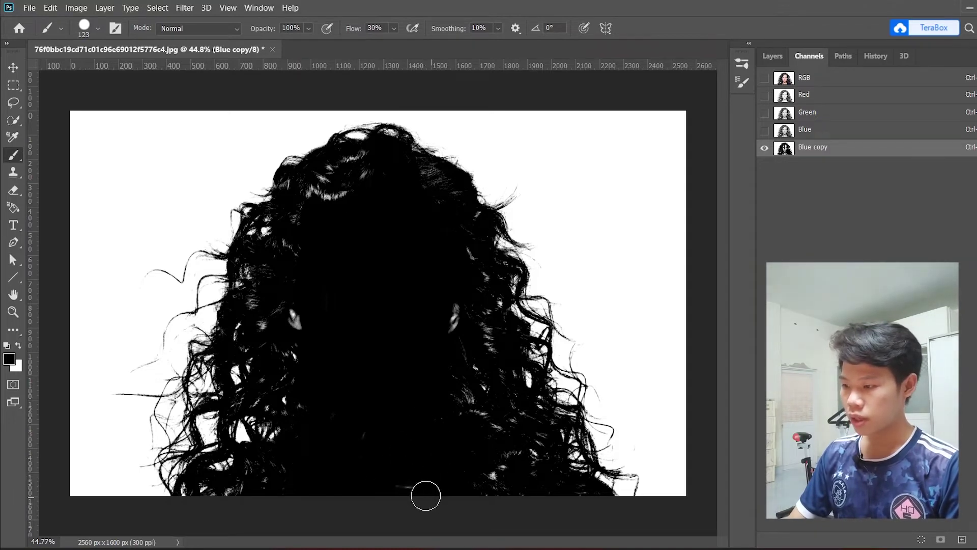
pyautogui.moveTo(436, 347)
pyautogui.mouseDown()
pyautogui.moveTo(447, 299)
pyautogui.moveTo(442, 332)
pyautogui.mouseUp()
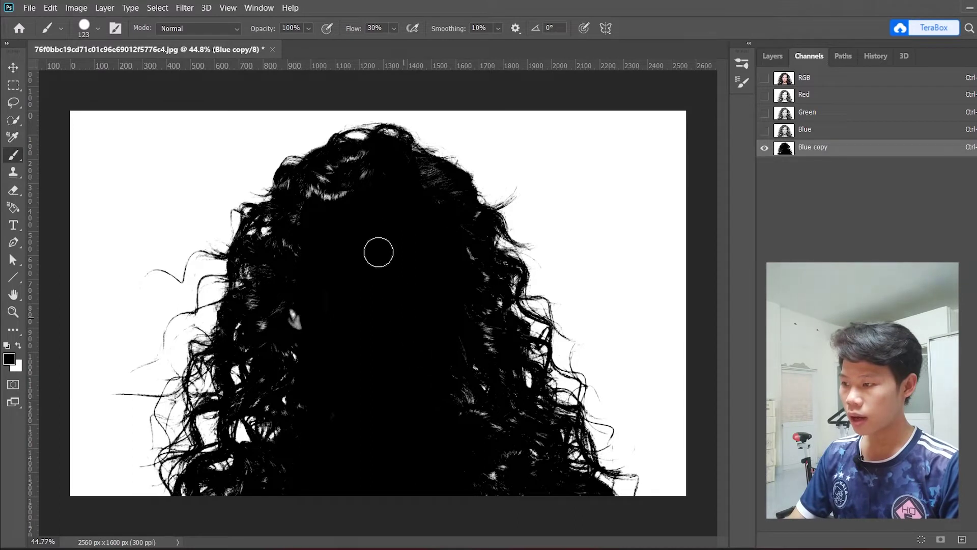
pyautogui.moveTo(315, 302); pyautogui.dragTo(301, 319)
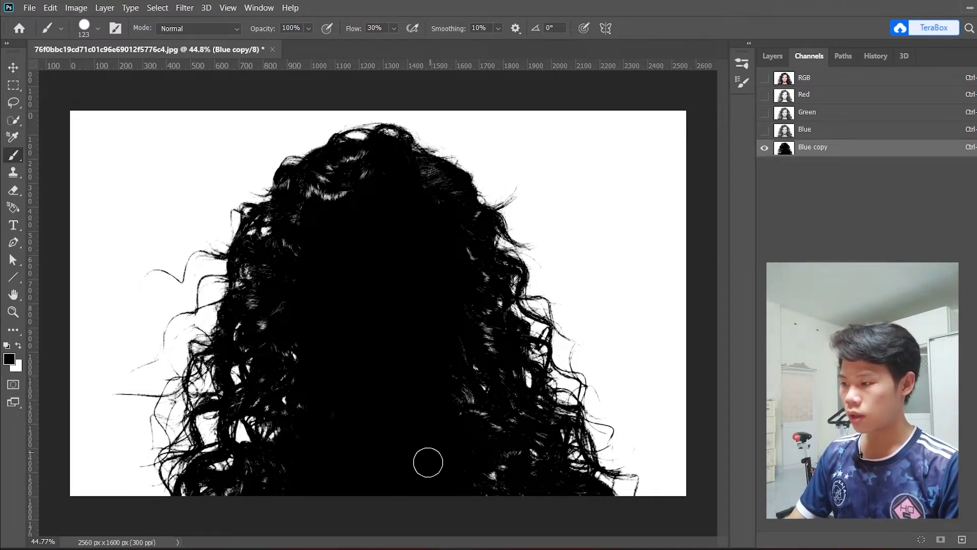
pyautogui.click(12, 67)
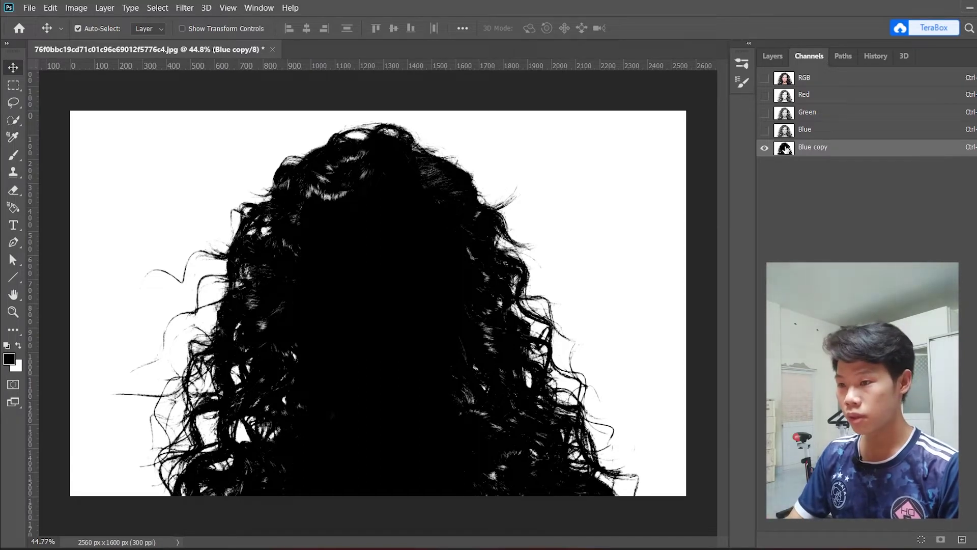
# Step: Load Blue copy as a selection and invert it to the woman and hair
pyautogui.press('ctrl')
pyautogui.keyDown('ctrl'); pyautogui.click(787, 153); pyautogui.keyUp('ctrl')
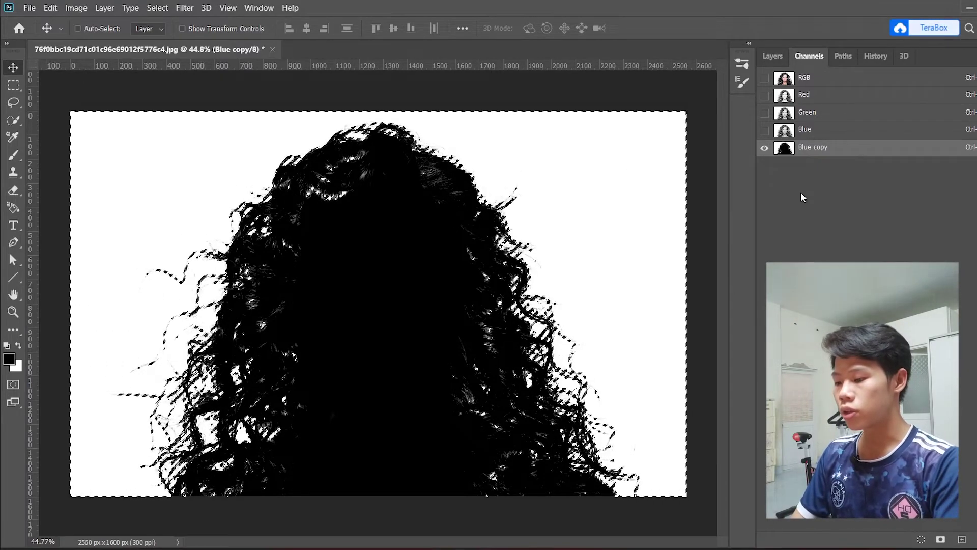
pyautogui.hotkey('ctrl', 'shift', 'i')
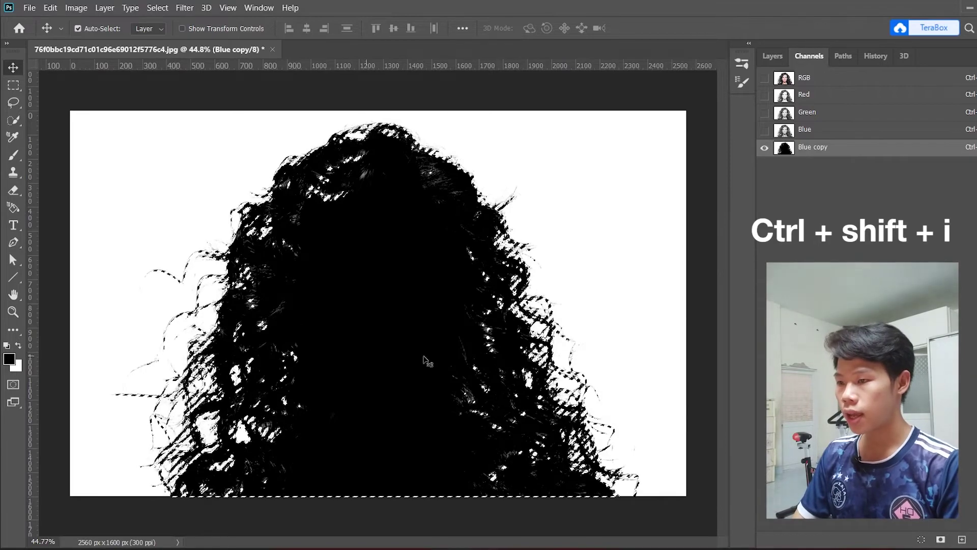
# Step: Return to the full-colour RGB view with the Blue copy channel hidden
pyautogui.click(765, 79)
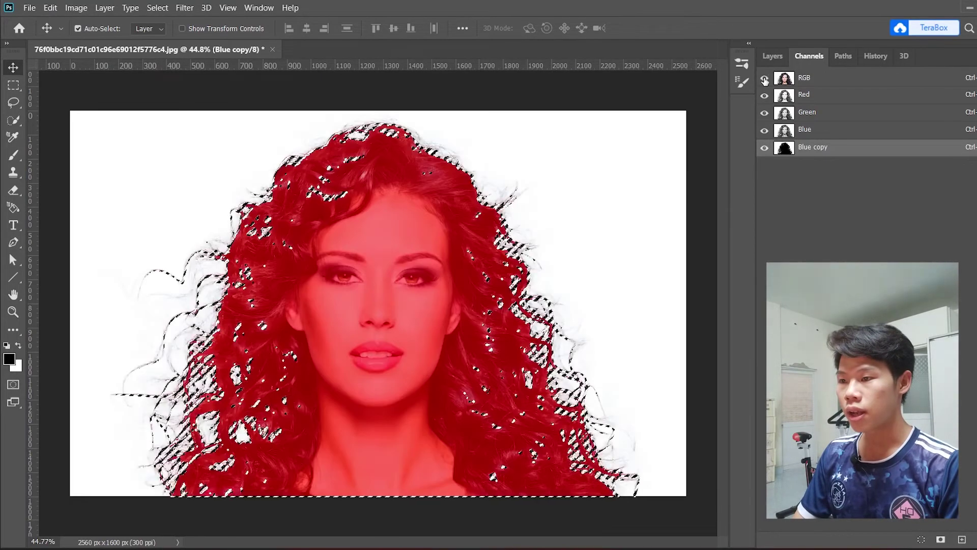
pyautogui.click(765, 149)
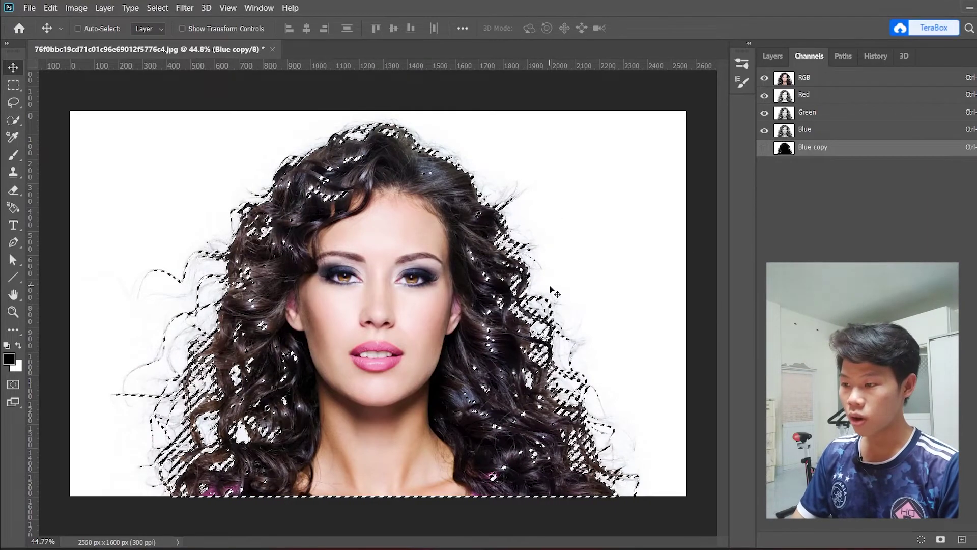
pyautogui.scroll(3, 553, 292)
pyautogui.scroll(3, 552, 292)
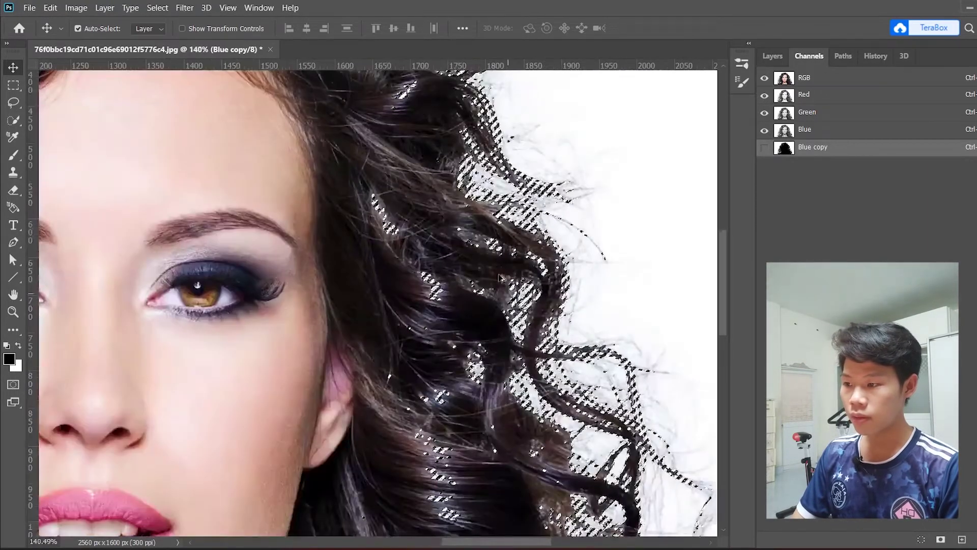
pyautogui.scroll(-3, 496, 275)
pyautogui.scroll(-2, 491, 268)
pyautogui.scroll(1, 486, 262)
pyautogui.scroll(-1, 485, 260)
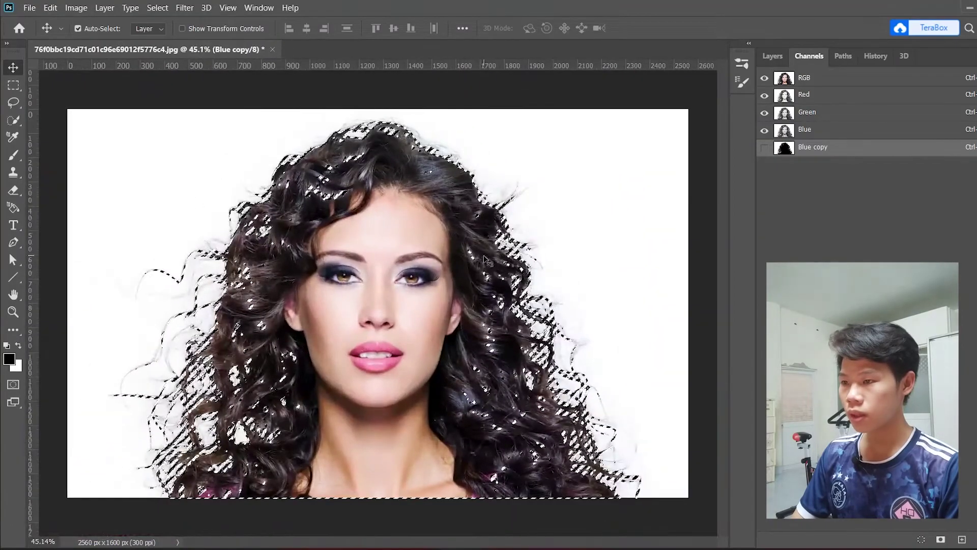
pyautogui.click(775, 57)
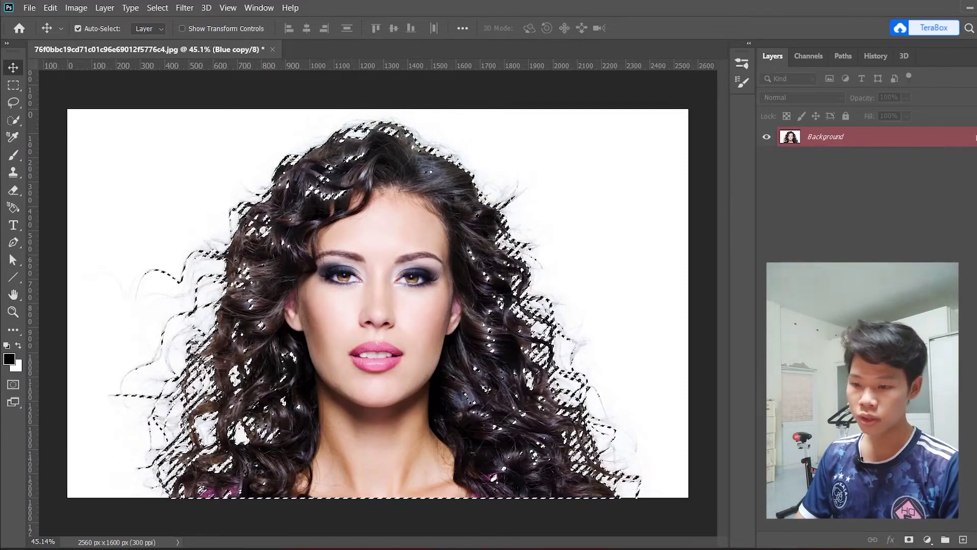
# Step: Add a layer mask from the hair selection to hide the white background
pyautogui.click(909, 539)
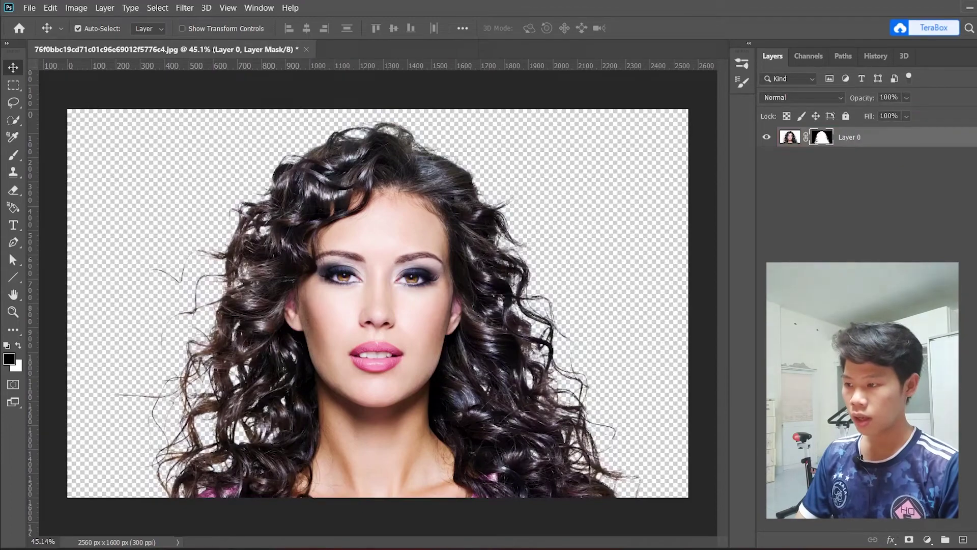
pyautogui.scroll(2, 605, 326)
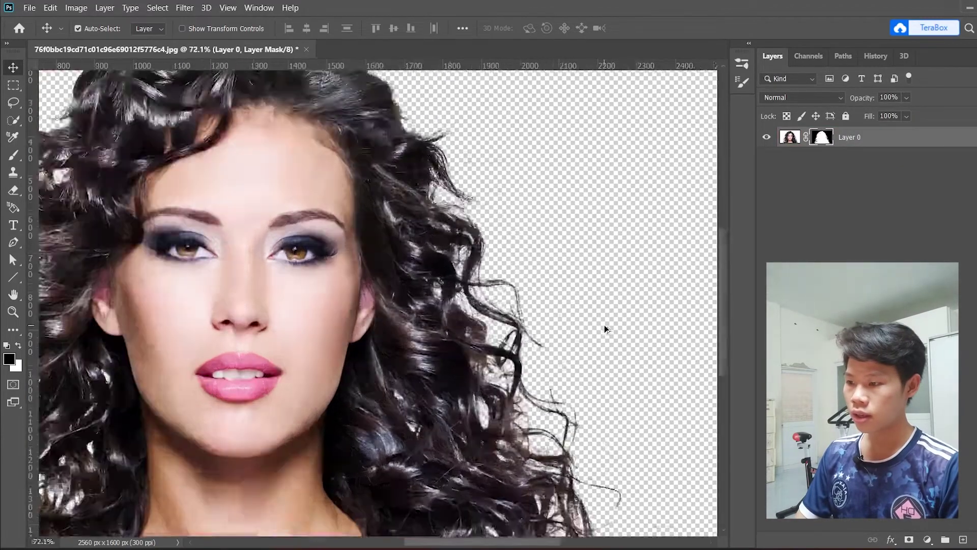
pyautogui.scroll(2, 604, 326)
pyautogui.scroll(-4, 472, 271)
pyautogui.scroll(-1, 399, 273)
# Step: Zoom in to inspect the masked hair edges, briefly trying Quick Selection before Move
pyautogui.scroll(1, 399, 273)
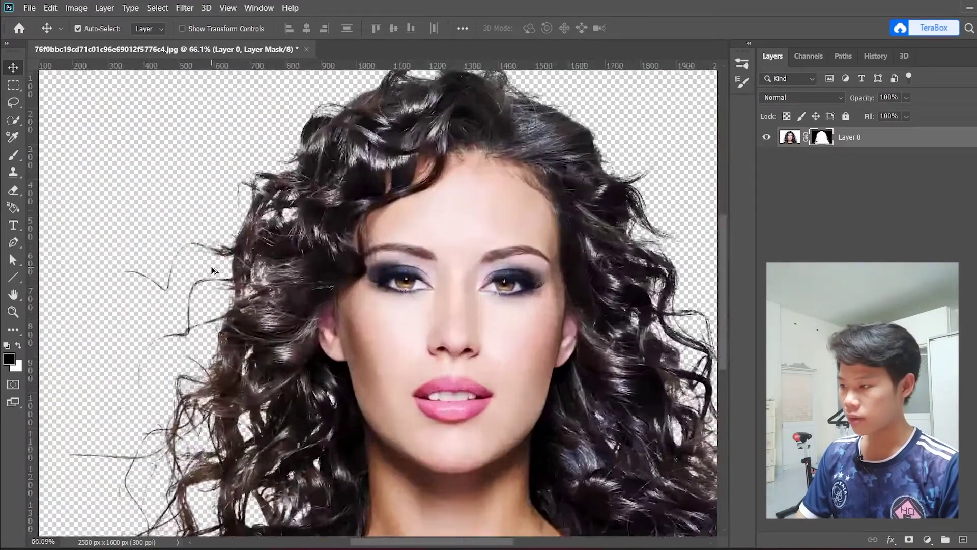
pyautogui.scroll(2, 509, 280)
pyautogui.scroll(-1, 514, 283)
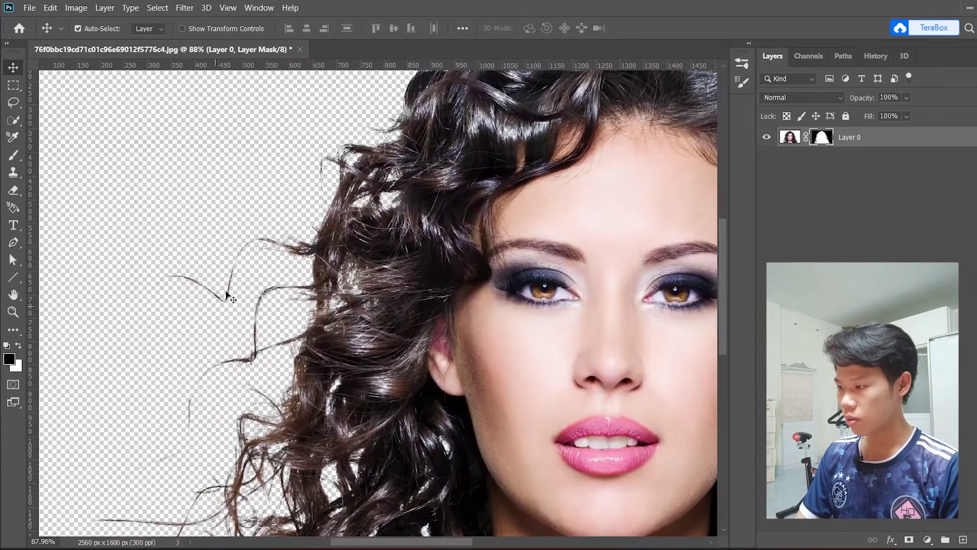
pyautogui.scroll(2, 252, 248)
pyautogui.scroll(-2, 163, 189)
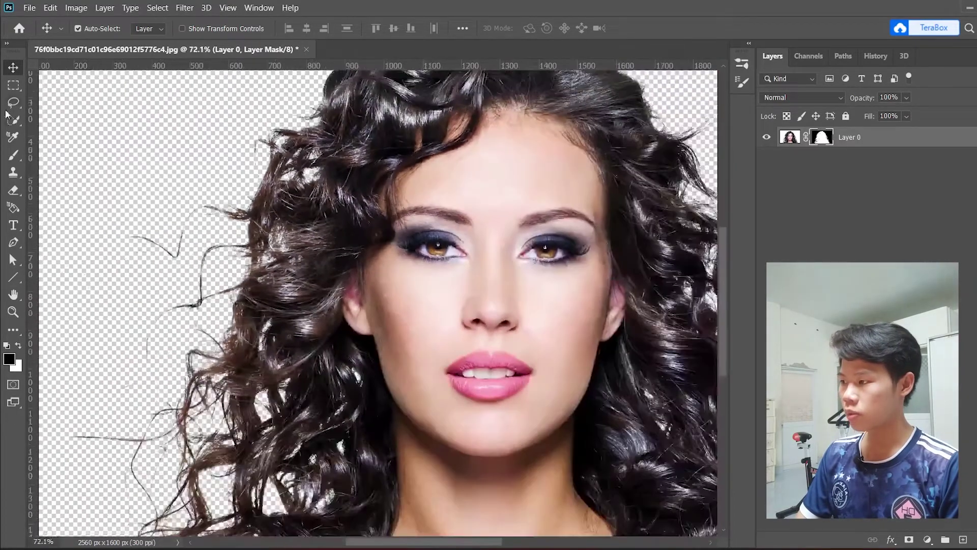
pyautogui.click(15, 121)
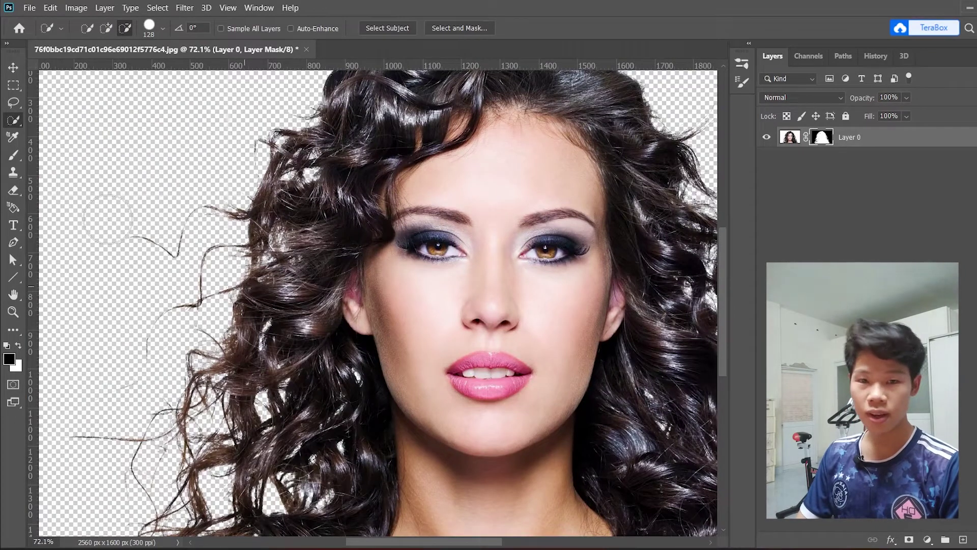
pyautogui.click(13, 68)
pyautogui.scroll(-2, 234, 238)
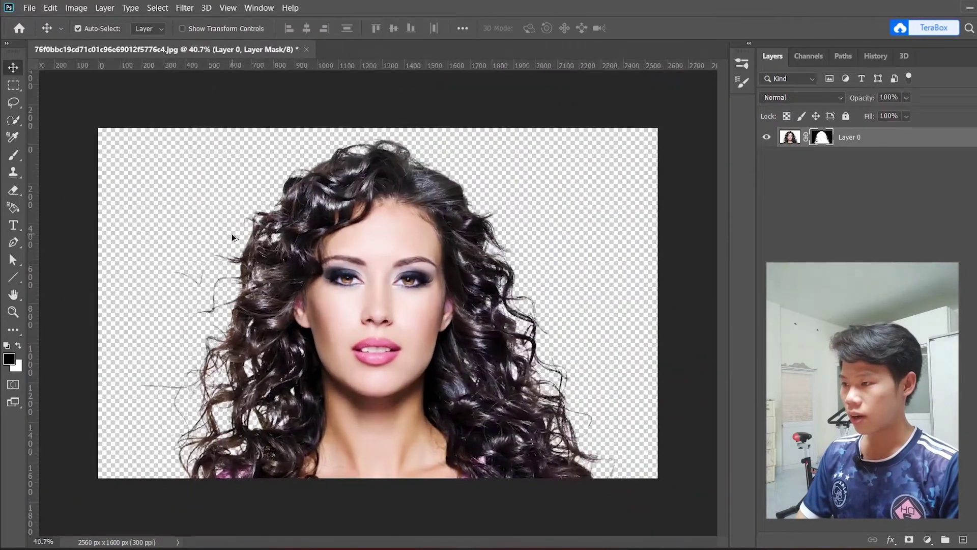
pyautogui.scroll(1, 233, 238)
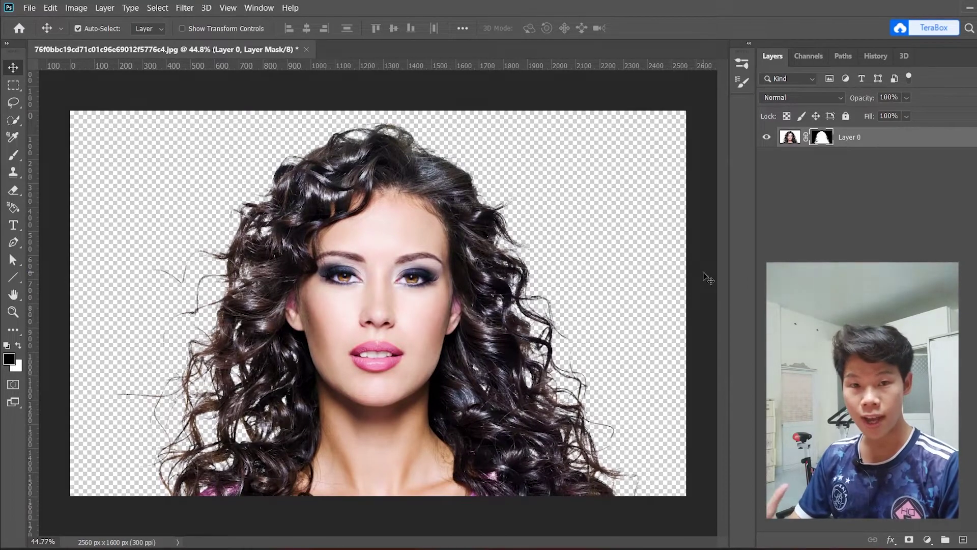
# Step: Drag the bokeh background JPG from folder 42 into Photoshop, opening Camera Raw
pyautogui.click(491, 489)
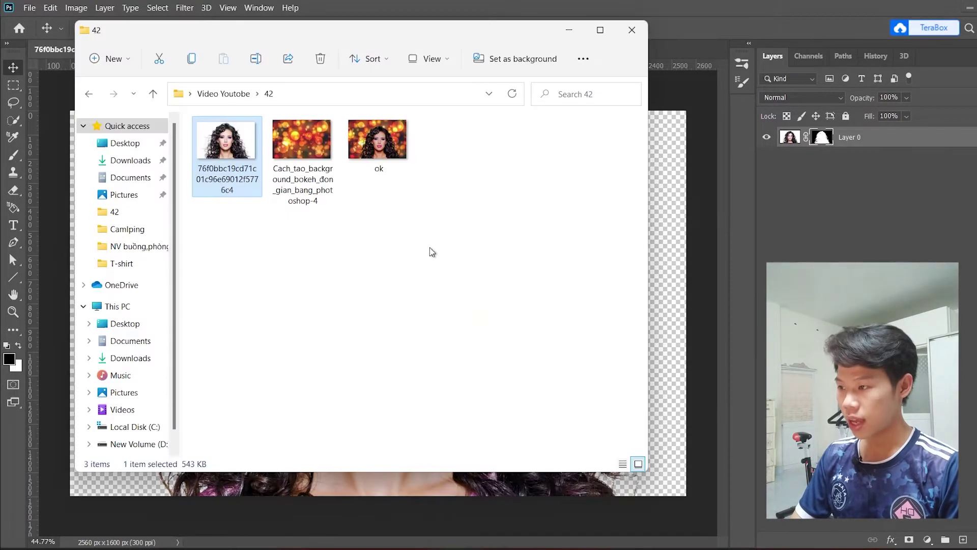
pyautogui.moveTo(305, 30); pyautogui.dragTo(682, 141)
pyautogui.moveTo(680, 270)
pyautogui.mouseDown()
pyautogui.moveTo(328, 76)
pyautogui.moveTo(340, 51)
pyautogui.mouseUp()
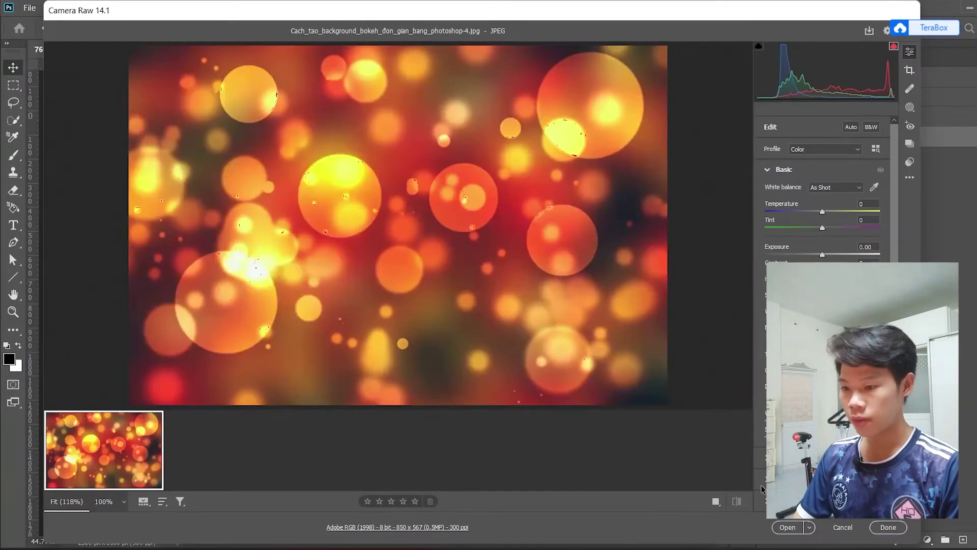
# Step: Open the bokeh background from Camera Raw as its own document
pyautogui.click(794, 528)
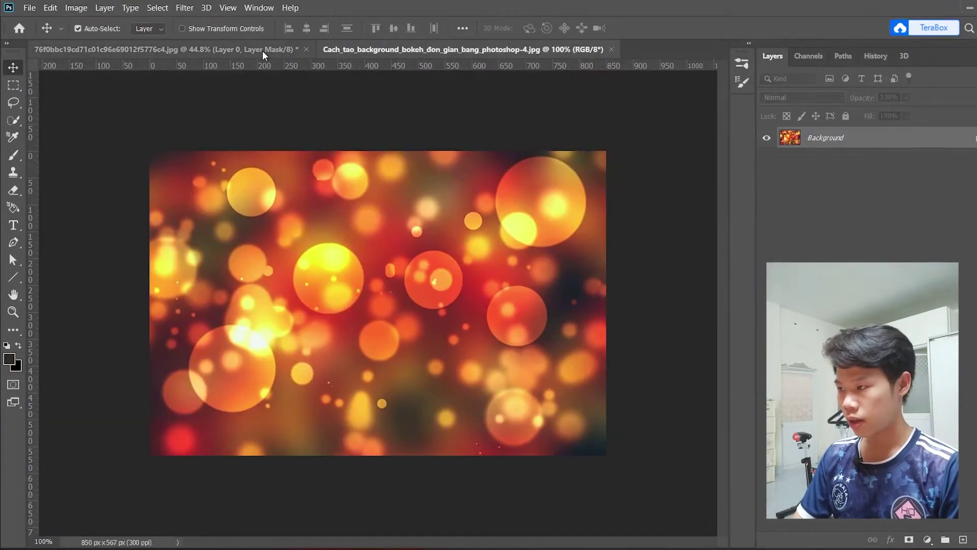
pyautogui.click(261, 51)
pyautogui.click(443, 49)
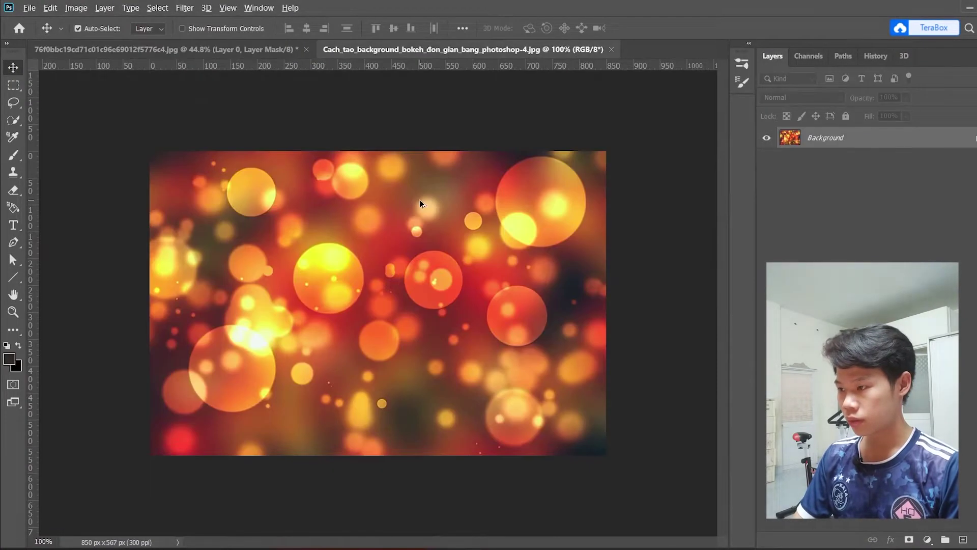
pyautogui.scroll(2, 397, 219)
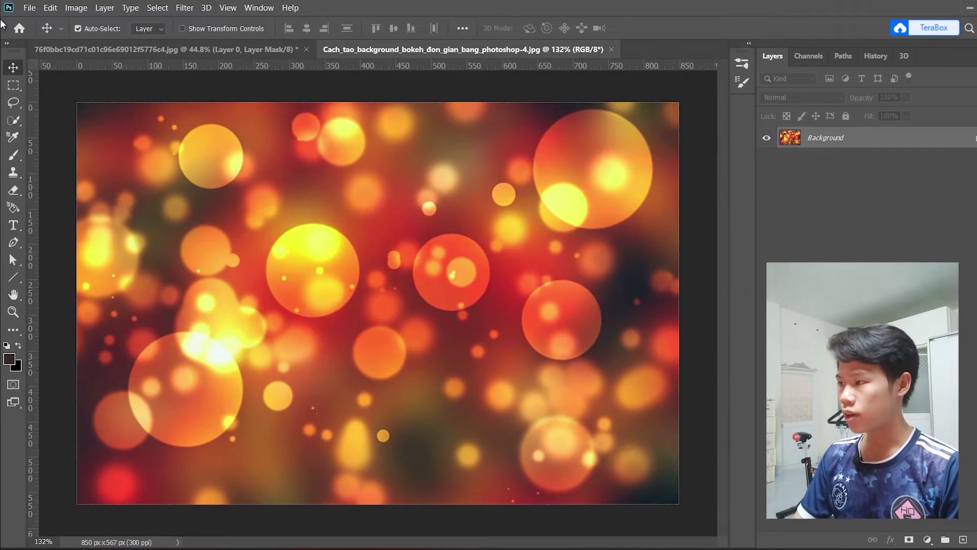
# Step: Resample the bokeh background to 700 ppi (1983 × 1323 px) and fit it to the window
pyautogui.click(74, 7)
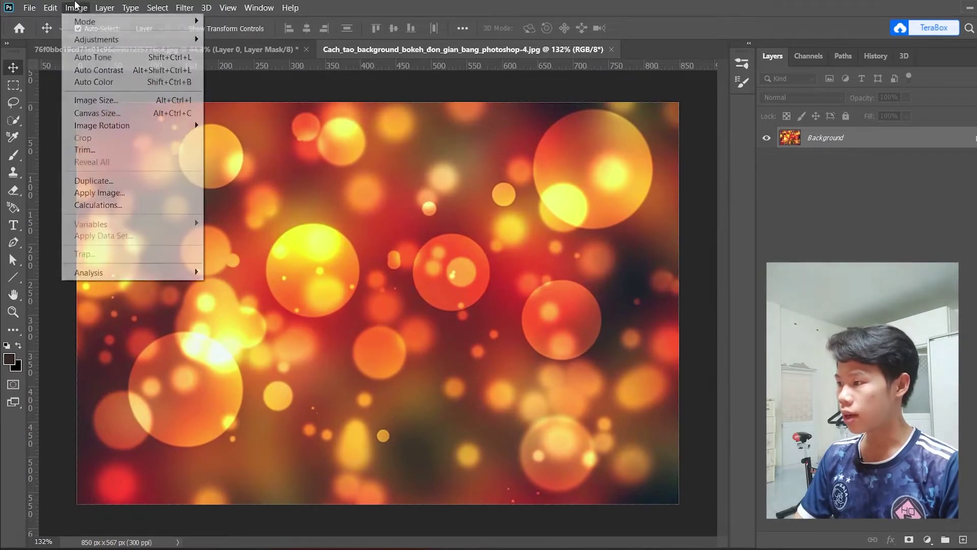
pyautogui.click(122, 98)
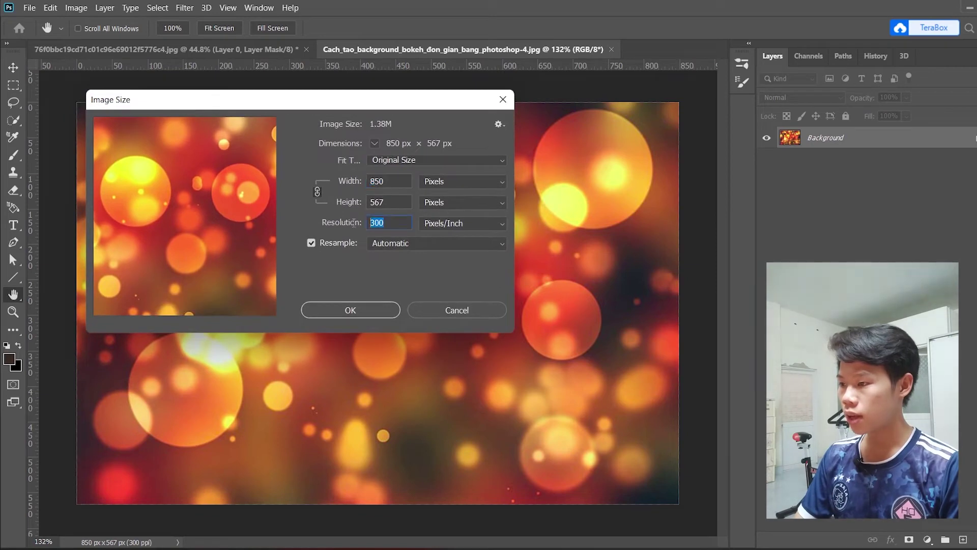
pyautogui.write('7')
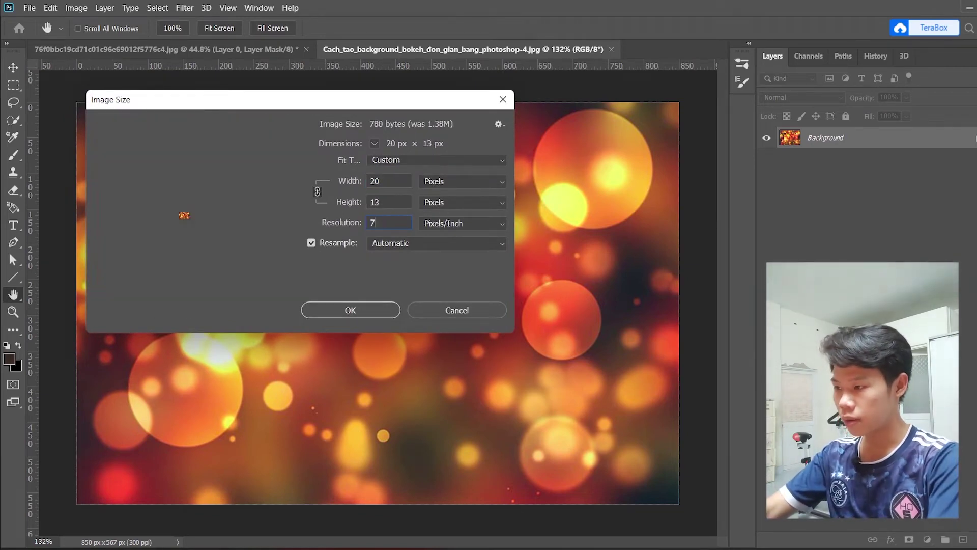
pyautogui.write('00')
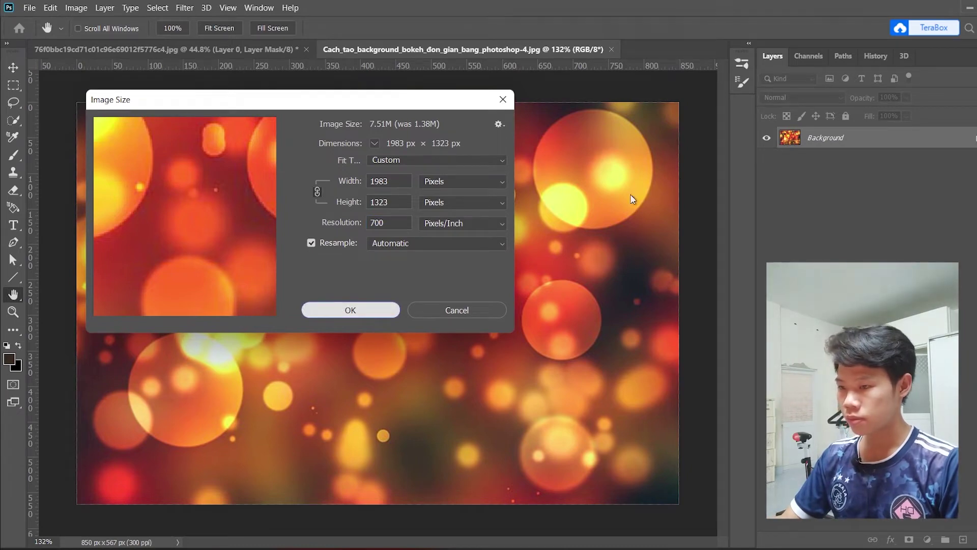
pyautogui.click(392, 311)
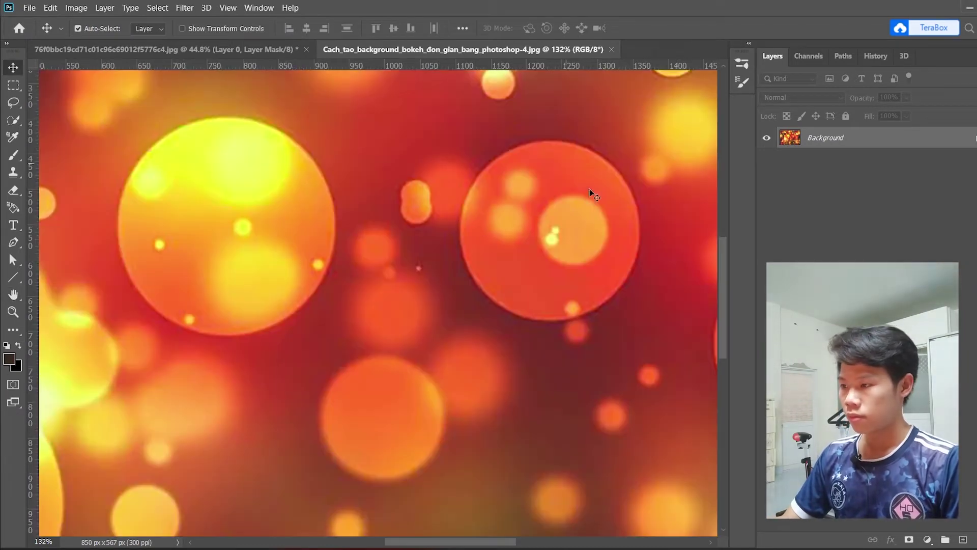
pyautogui.hotkey('ctrl', '0')
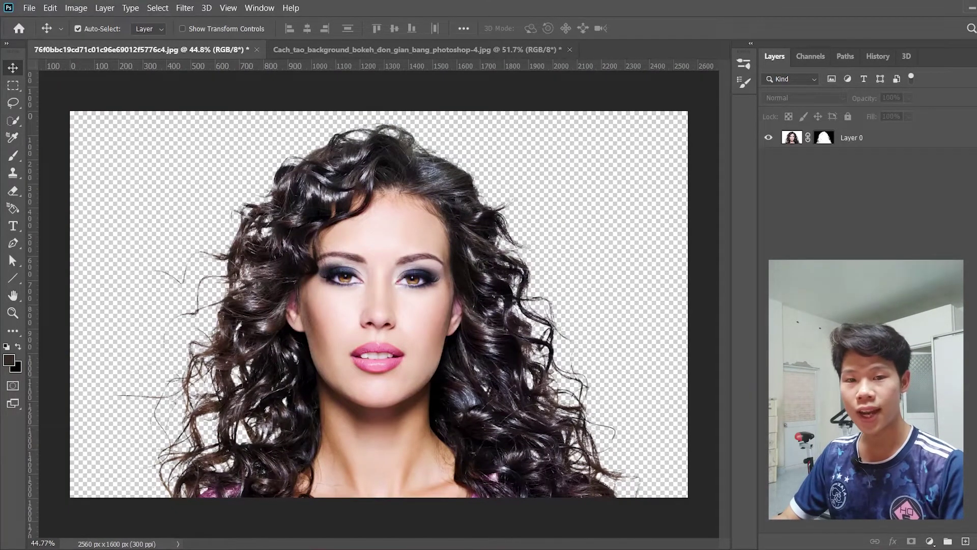
# Step: Copy the masked Layer 0 cut-out from the portrait document, then return to the bokeh document
pyautogui.click(569, 49)
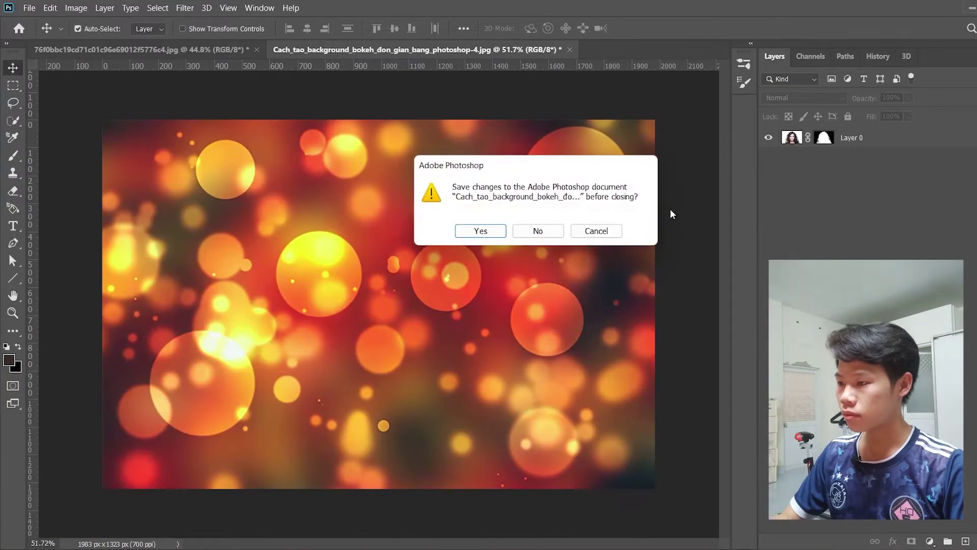
pyautogui.click(620, 233)
pyautogui.click(228, 50)
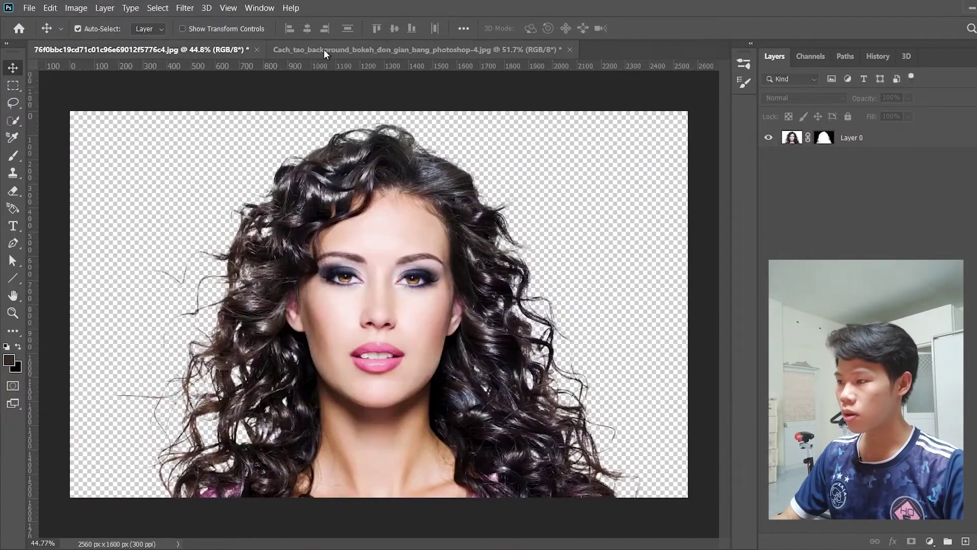
pyautogui.click(324, 50)
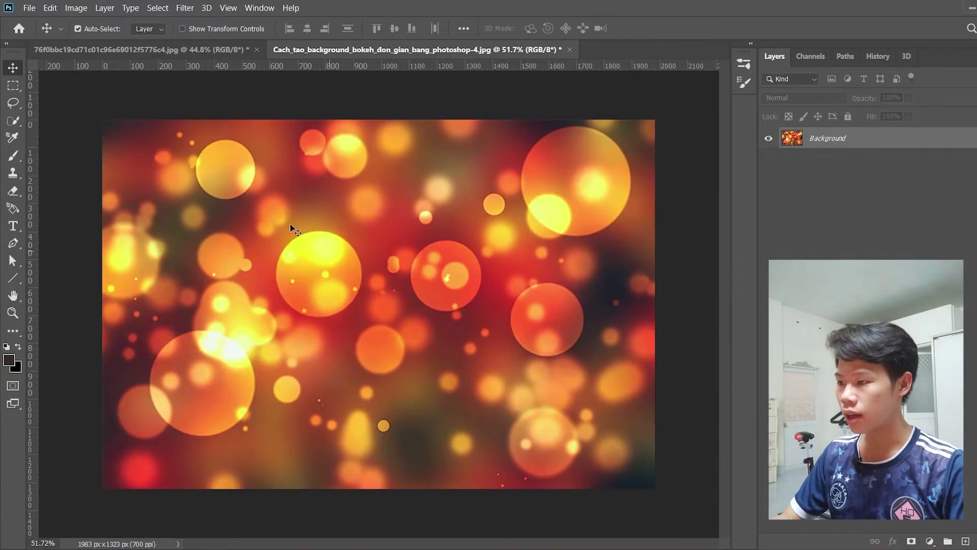
pyautogui.click(169, 51)
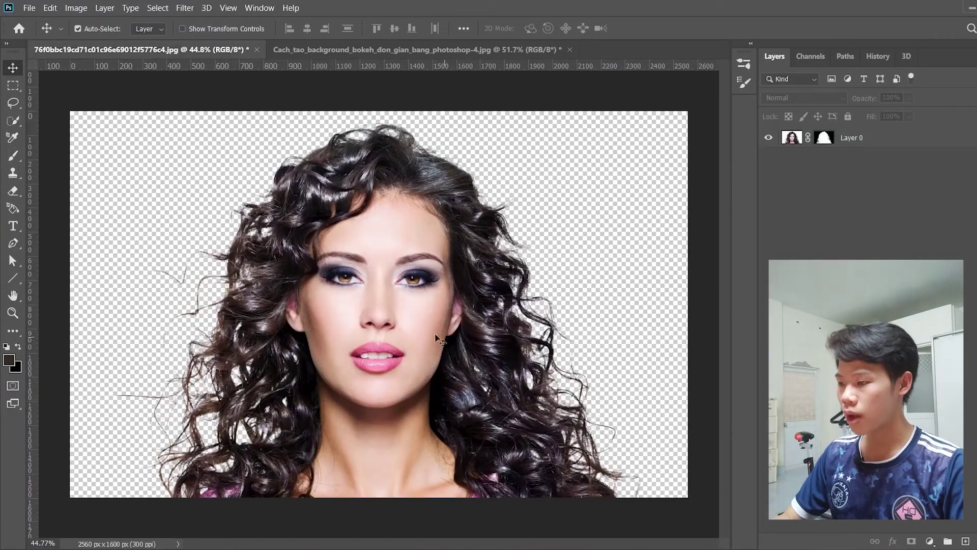
pyautogui.click(895, 143)
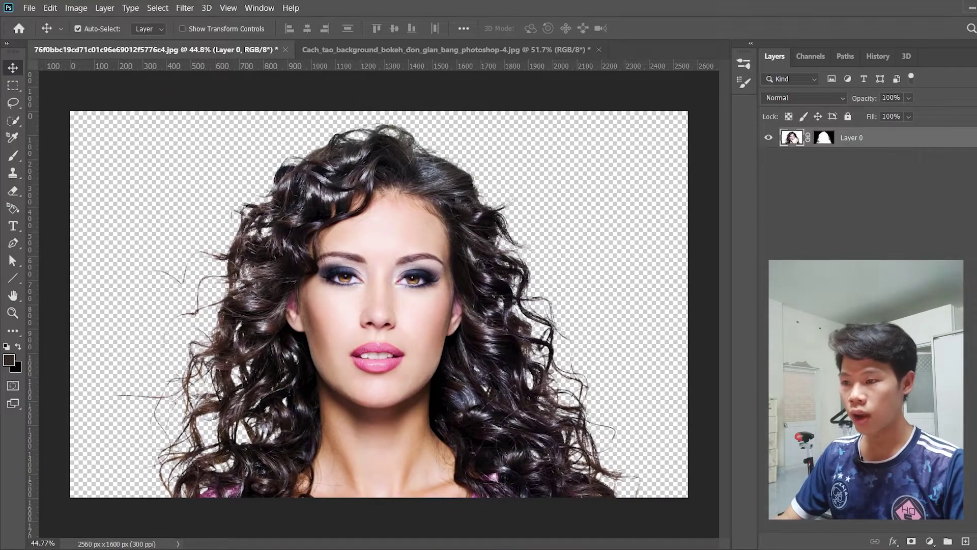
pyautogui.hotkey('ctrl', 'c')
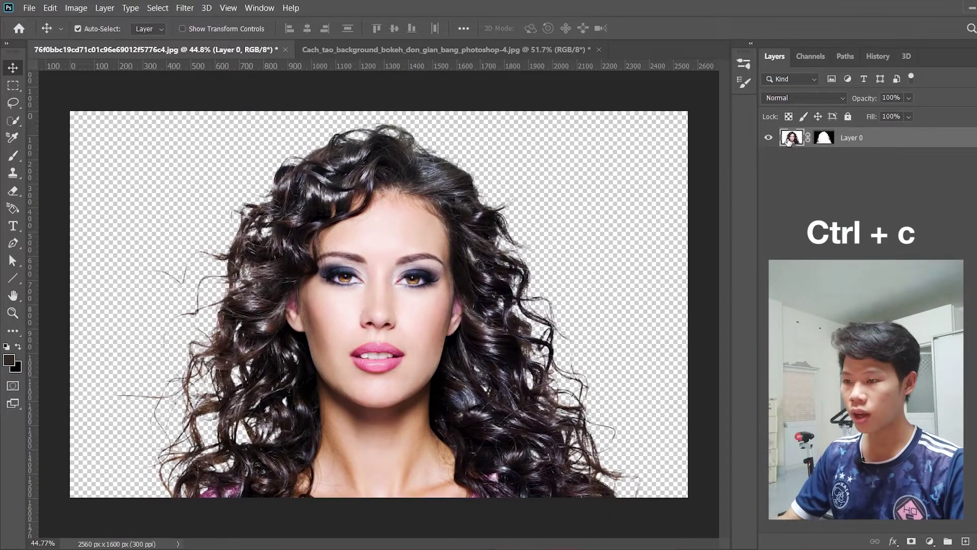
pyautogui.click(339, 50)
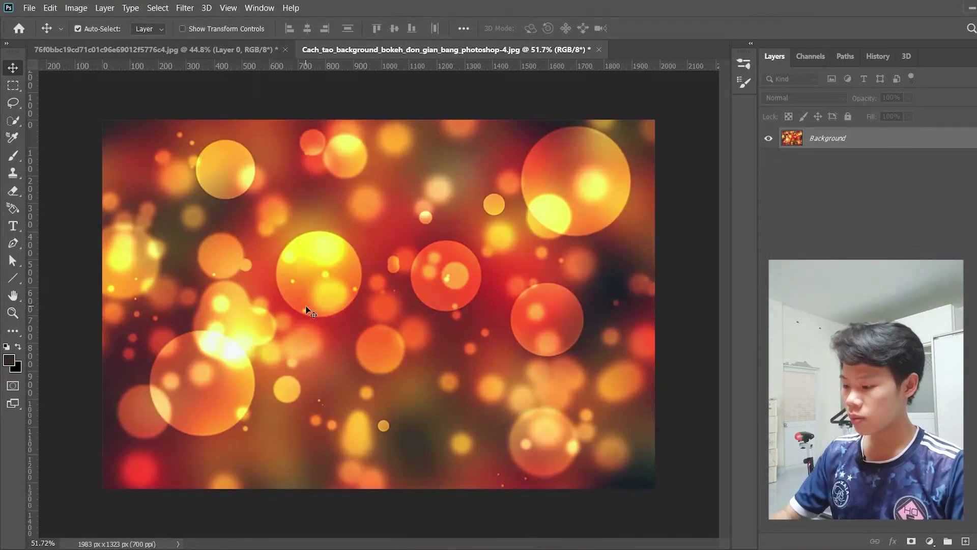
# Step: Paste the woman onto the bokeh background and drag her lower on the canvas
pyautogui.hotkey('ctrl', 'v')
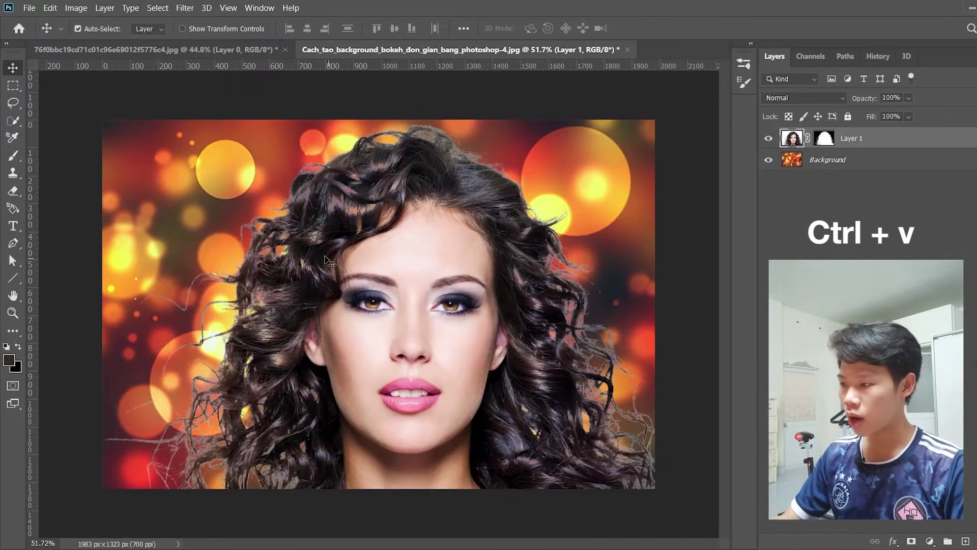
pyautogui.moveTo(404, 227)
pyautogui.mouseDown()
pyautogui.moveTo(401, 244)
pyautogui.moveTo(386, 239)
pyautogui.moveTo(370, 191)
pyautogui.mouseUp()
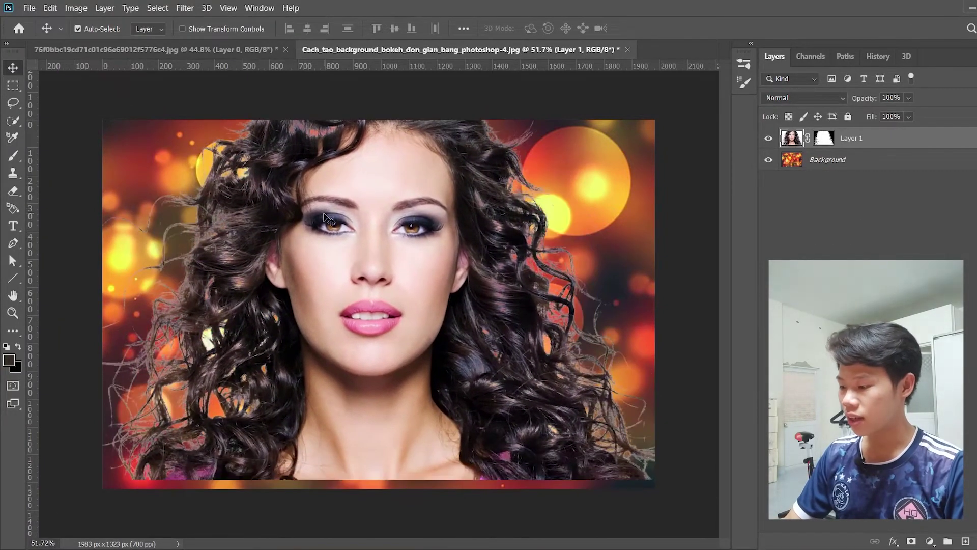
pyautogui.scroll(-2, 326, 219)
pyautogui.scroll(-1, 326, 219)
pyautogui.moveTo(396, 260); pyautogui.dragTo(395, 290)
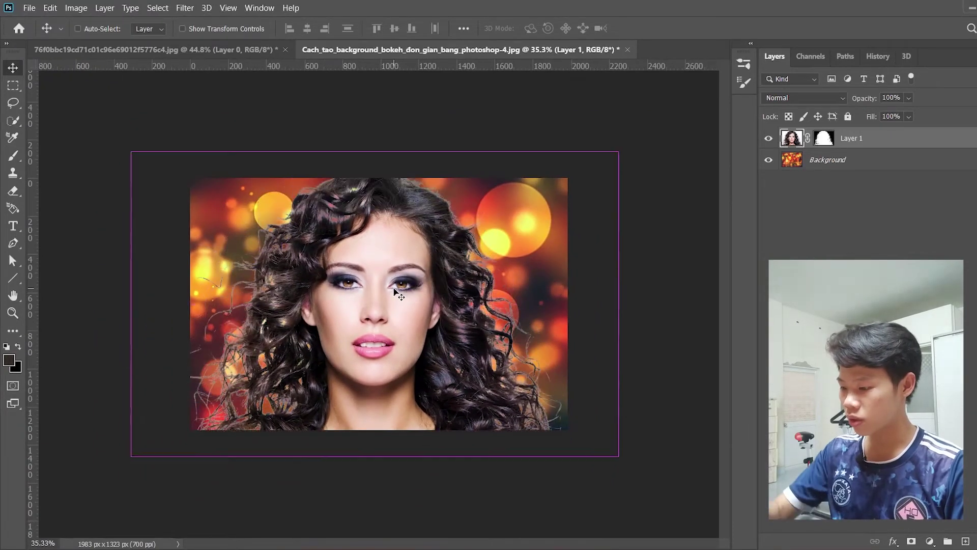
# Step: Free-transform her to about 66% size, centred along the bottom edge
pyautogui.hotkey('ctrl', 't')
pyautogui.moveTo(619, 152)
pyautogui.mouseDown()
pyautogui.moveTo(487, 217)
pyautogui.moveTo(453, 255)
pyautogui.mouseUp()
pyautogui.moveTo(295, 329); pyautogui.dragTo(381, 300)
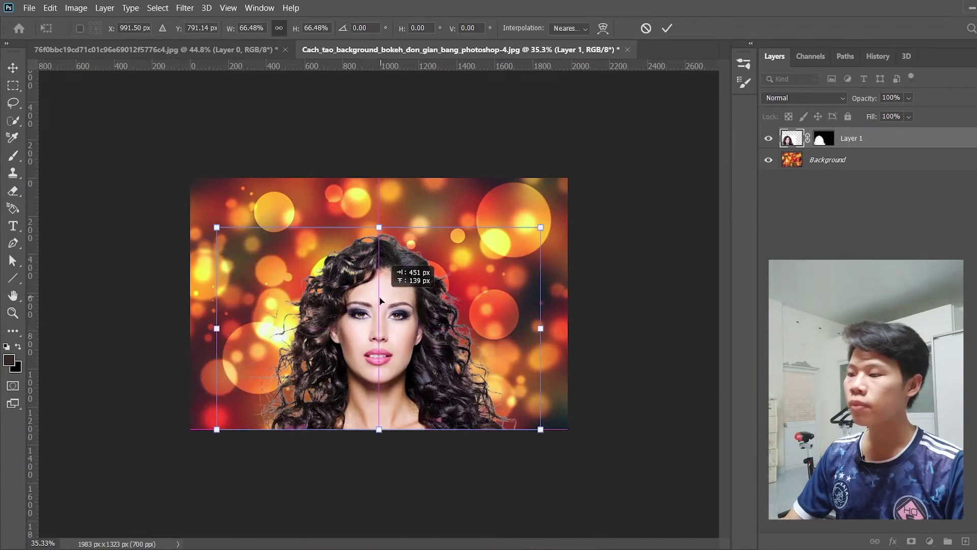
pyautogui.press('Return')
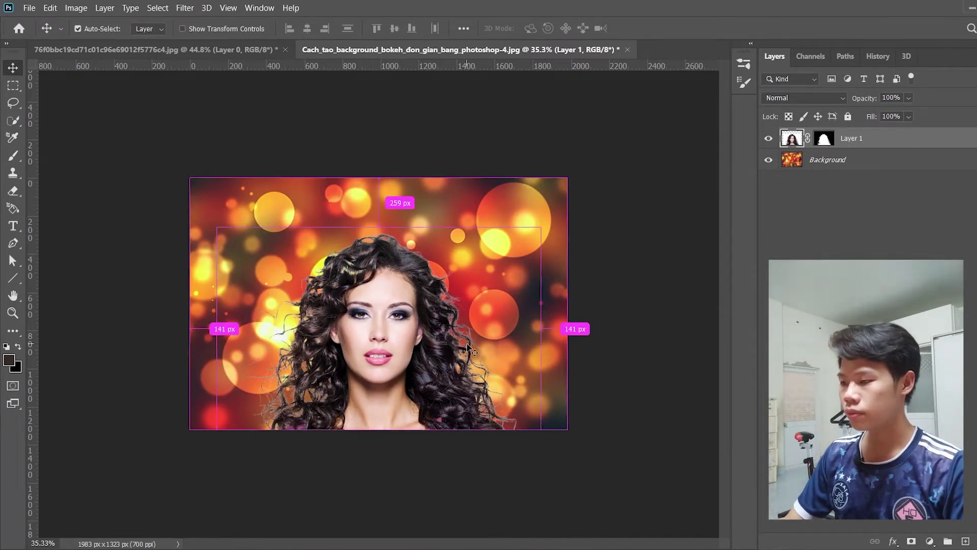
pyautogui.hotkey('ctrl', '+')
pyautogui.scroll(1, 320, 327)
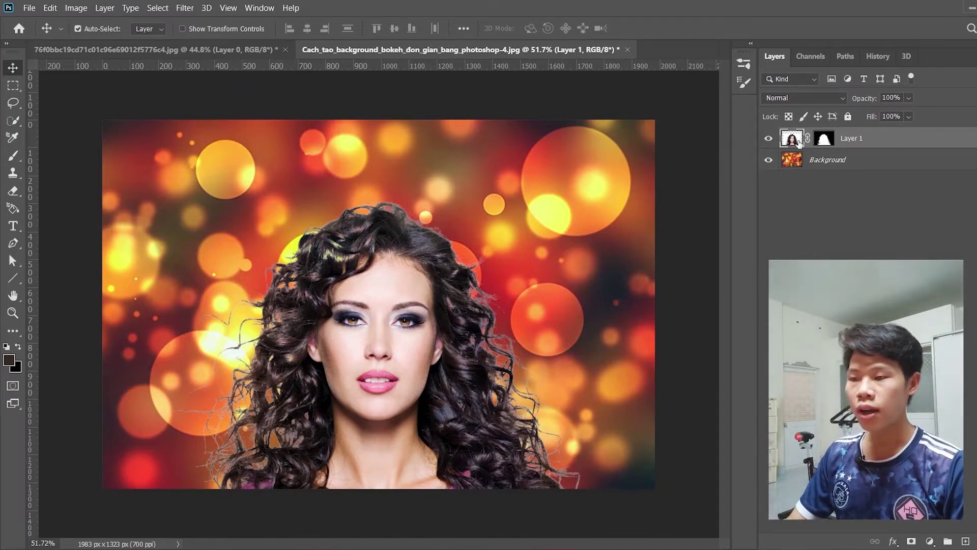
pyautogui.click(790, 99)
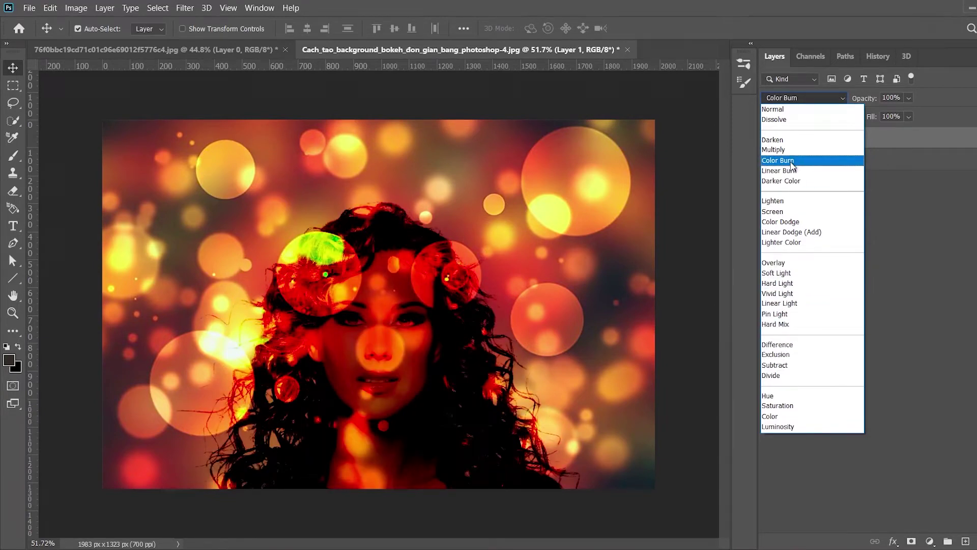
pyautogui.click(790, 98)
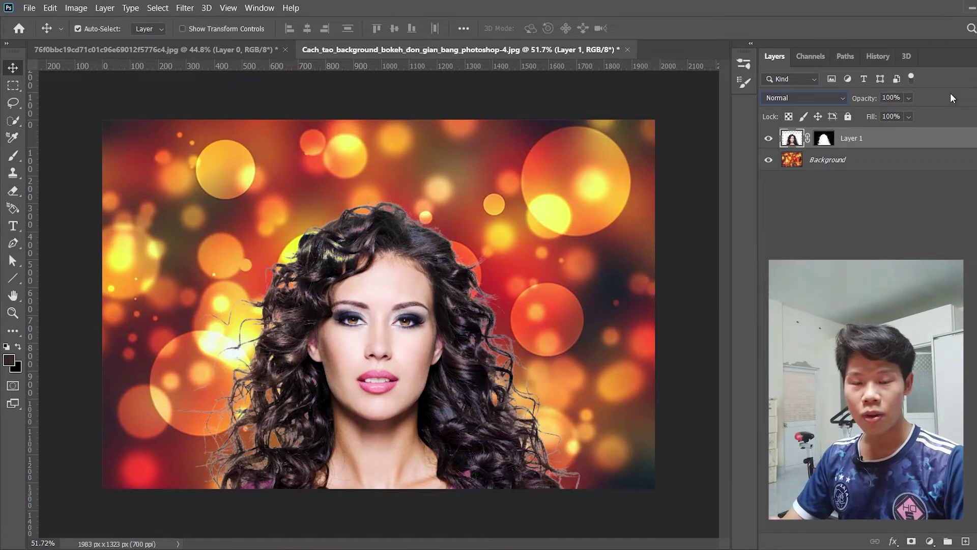
pyautogui.click(863, 238)
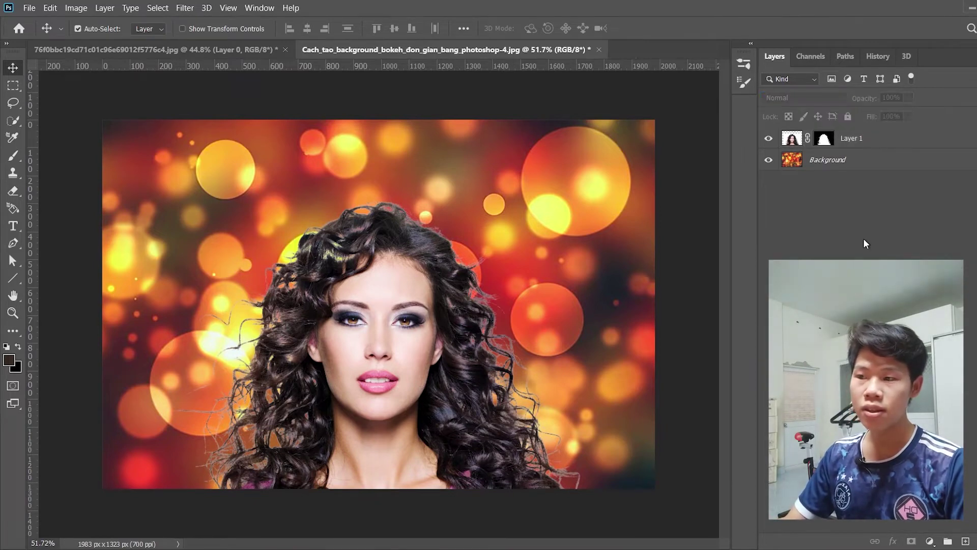
pyautogui.click(797, 146)
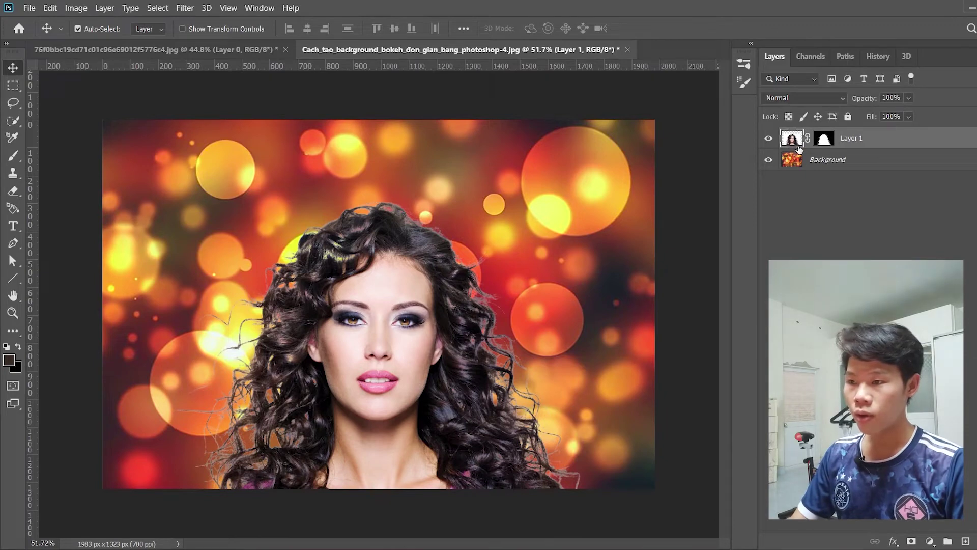
# Step: Start Match Color with the bokeh file's Background layer as the colour source
pyautogui.click(77, 8)
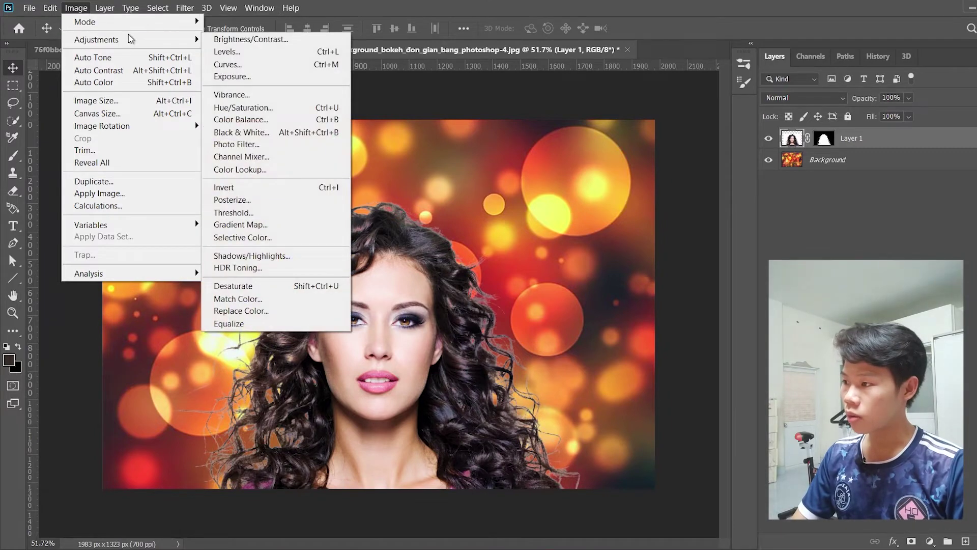
pyautogui.moveTo(96, 38)
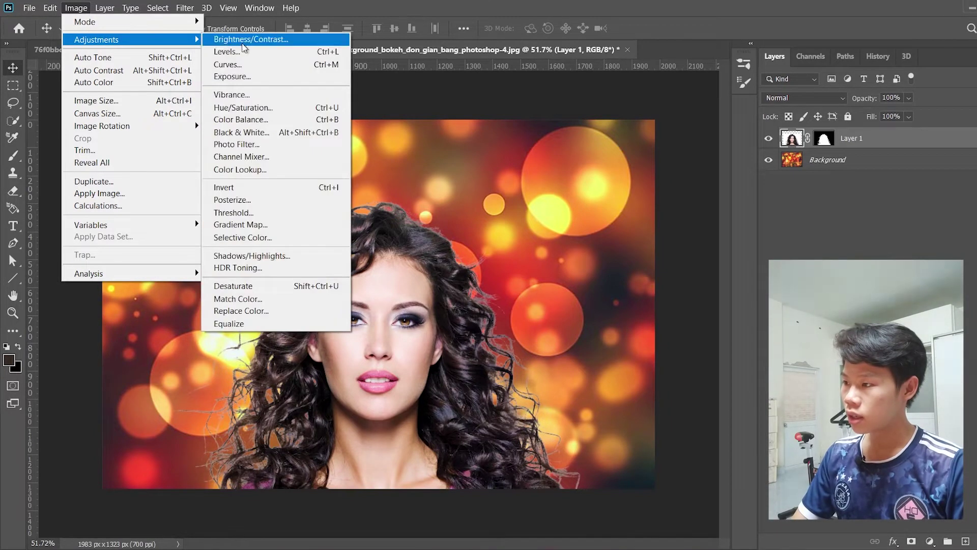
pyautogui.click(268, 304)
pyautogui.moveTo(751, 105)
pyautogui.mouseDown()
pyautogui.moveTo(536, 105)
pyautogui.moveTo(510, 93)
pyautogui.mouseUp()
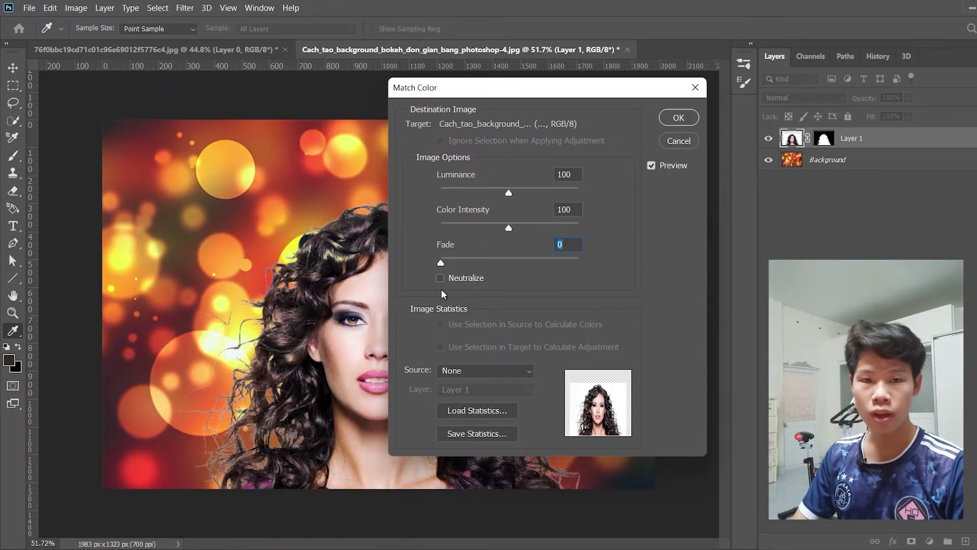
pyautogui.moveTo(538, 129); pyautogui.dragTo(539, 117)
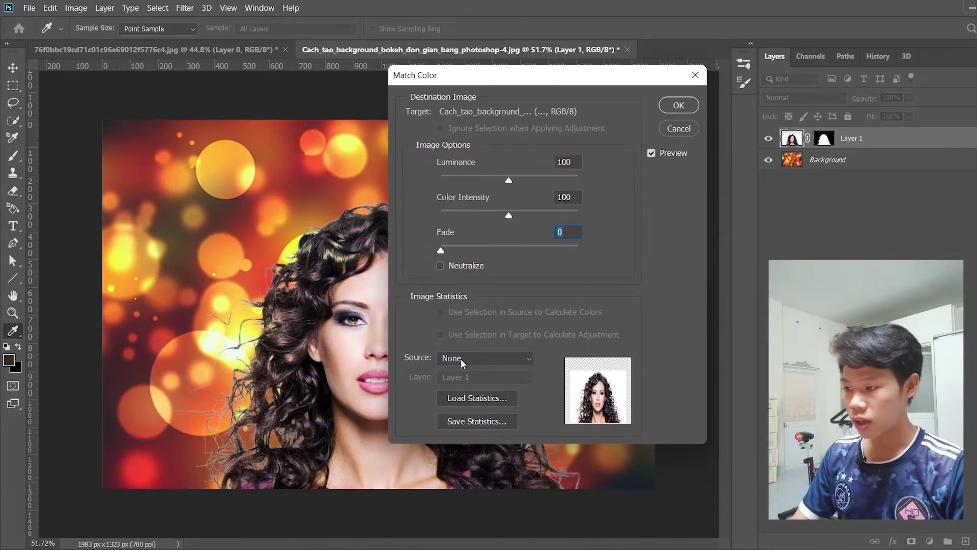
pyautogui.click(500, 359)
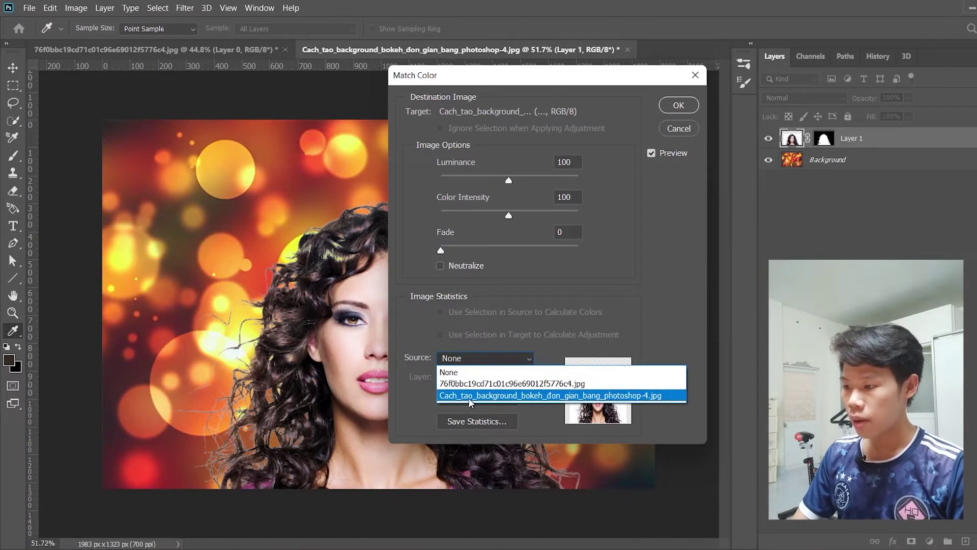
pyautogui.click(495, 400)
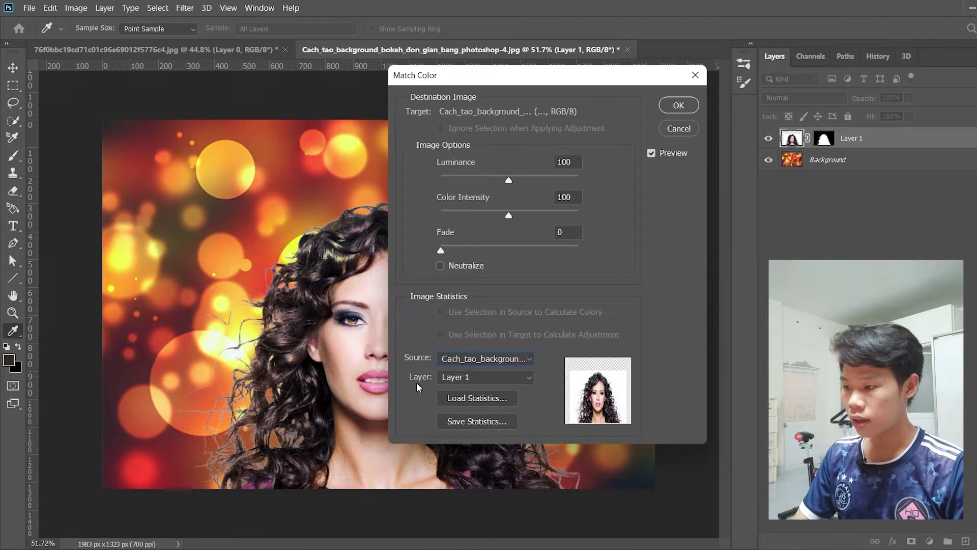
pyautogui.click(456, 387)
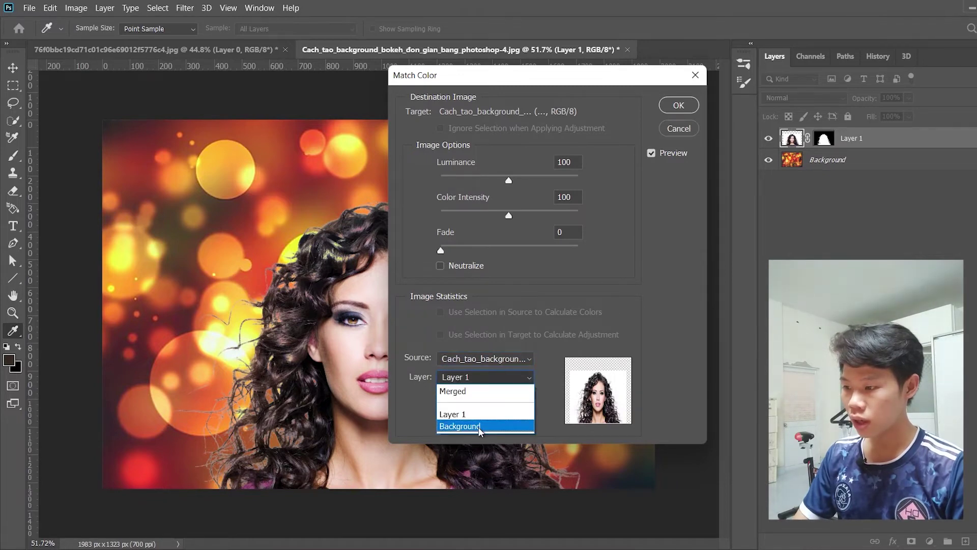
pyautogui.click(481, 428)
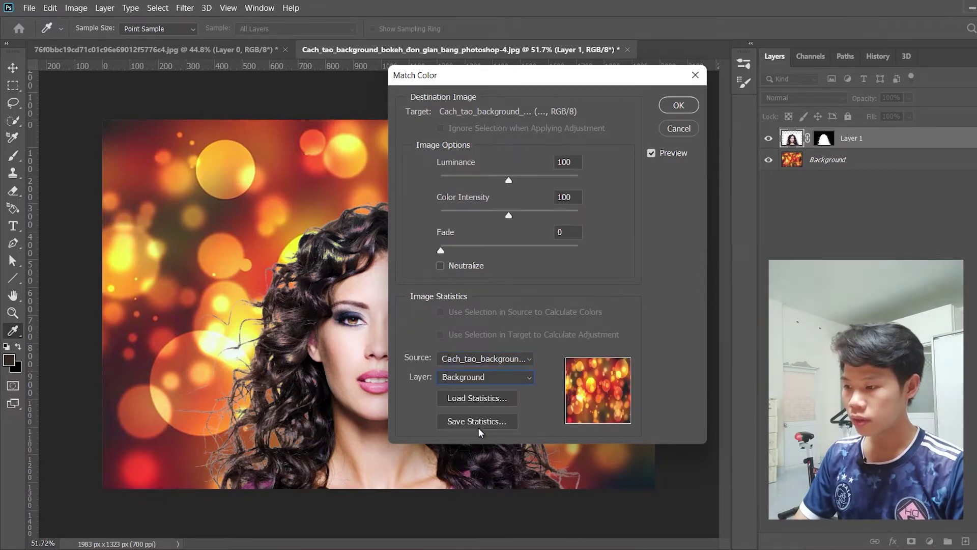
# Step: Set the Match Color Fade to 80 for a subtle tint
pyautogui.moveTo(520, 80); pyautogui.dragTo(702, 121)
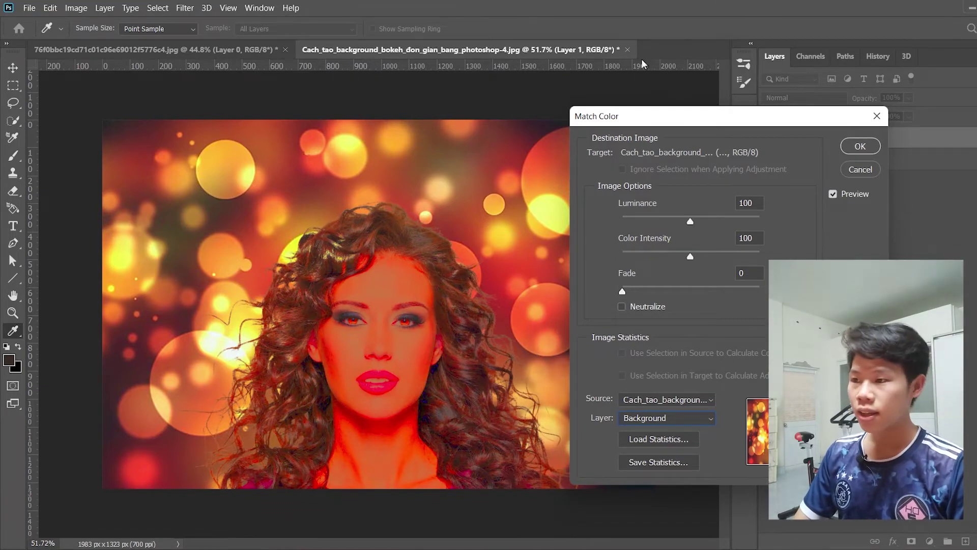
pyautogui.moveTo(673, 125); pyautogui.dragTo(644, 103)
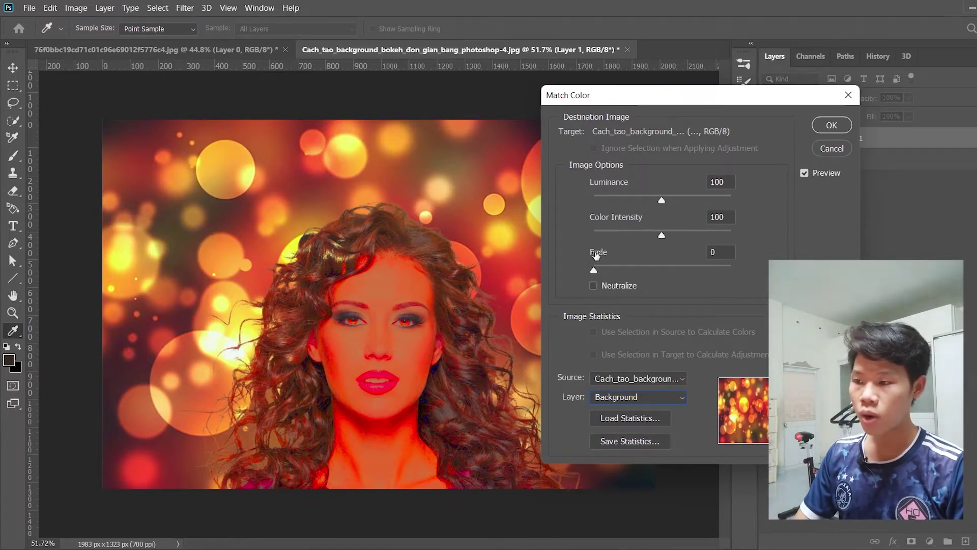
pyautogui.moveTo(593, 270); pyautogui.dragTo(759, 276)
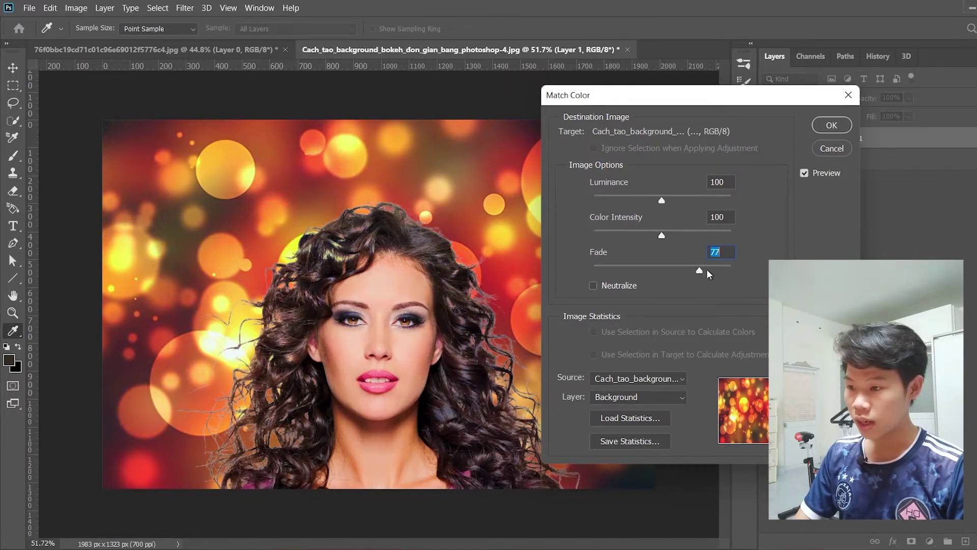
pyautogui.moveTo(699, 273); pyautogui.dragTo(692, 271)
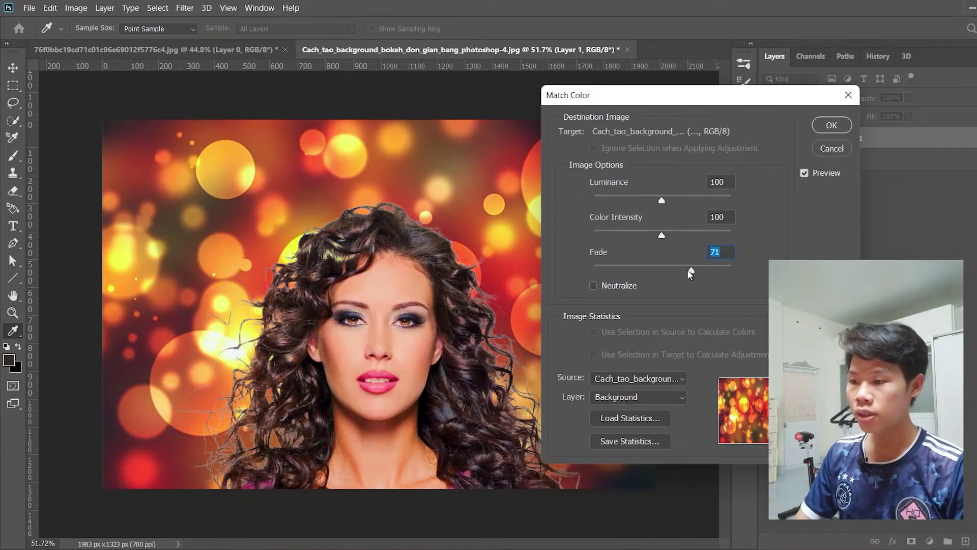
pyautogui.moveTo(691, 269); pyautogui.dragTo(699, 273)
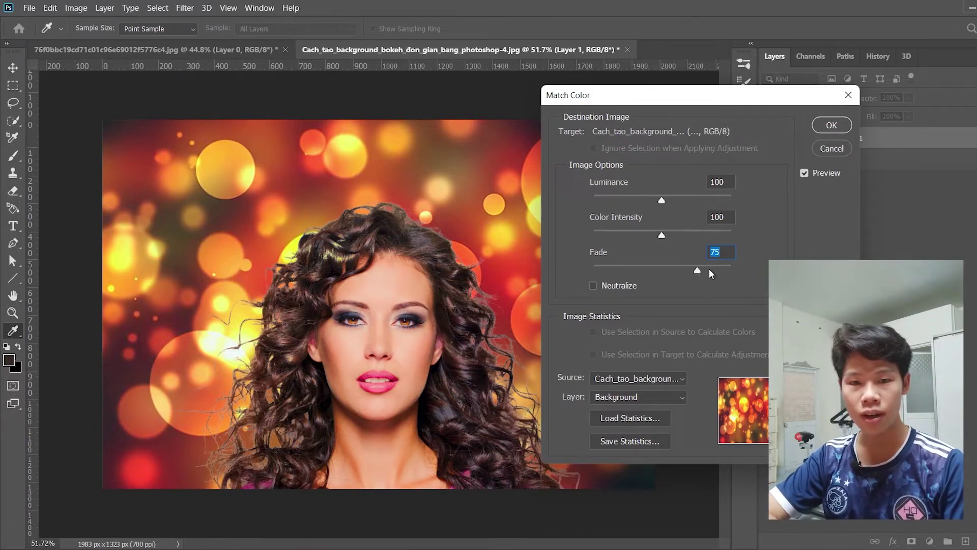
pyautogui.moveTo(695, 270); pyautogui.dragTo(723, 266)
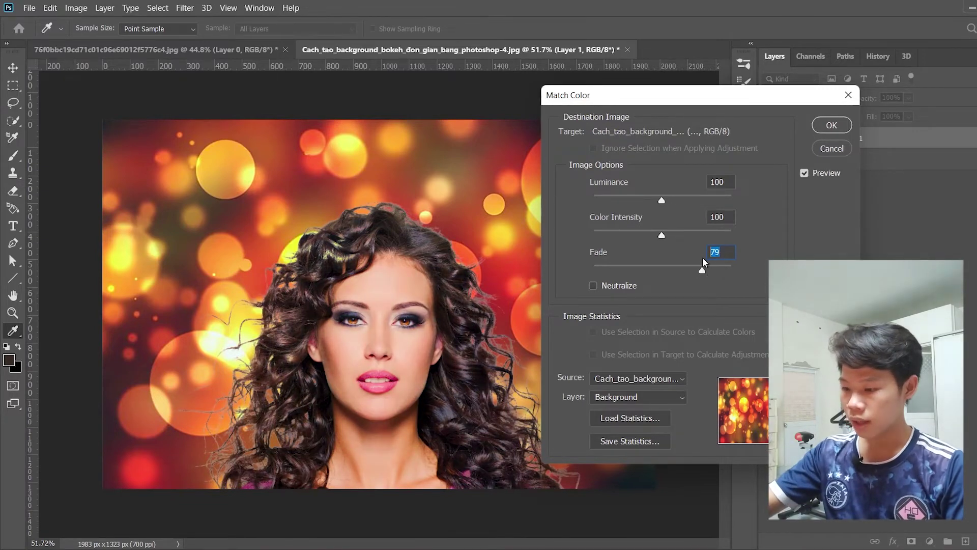
pyautogui.write('80')
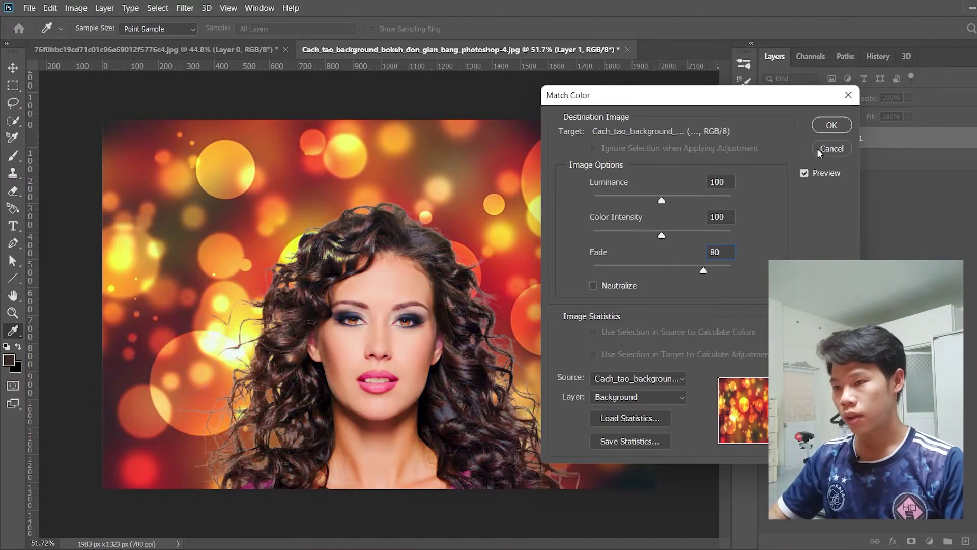
pyautogui.click(832, 125)
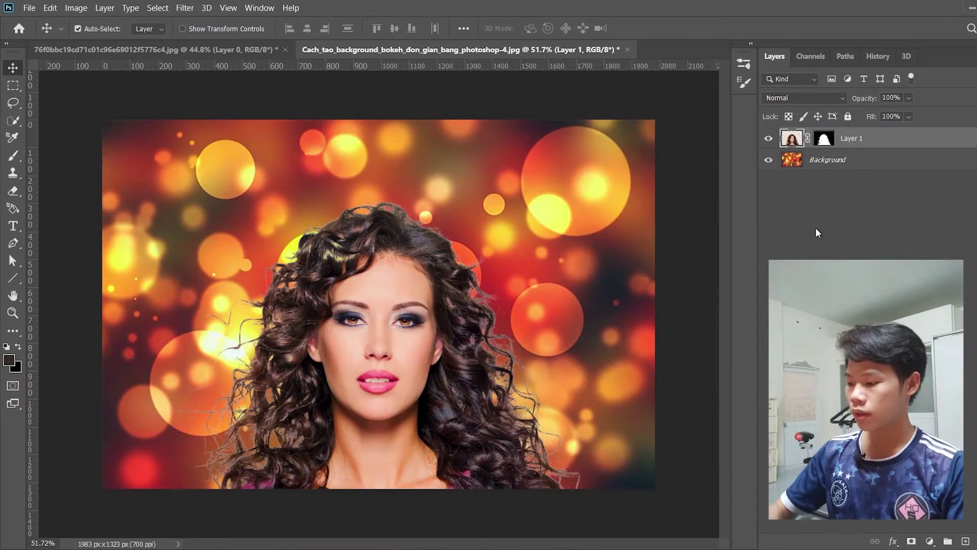
pyautogui.press('ctrl')
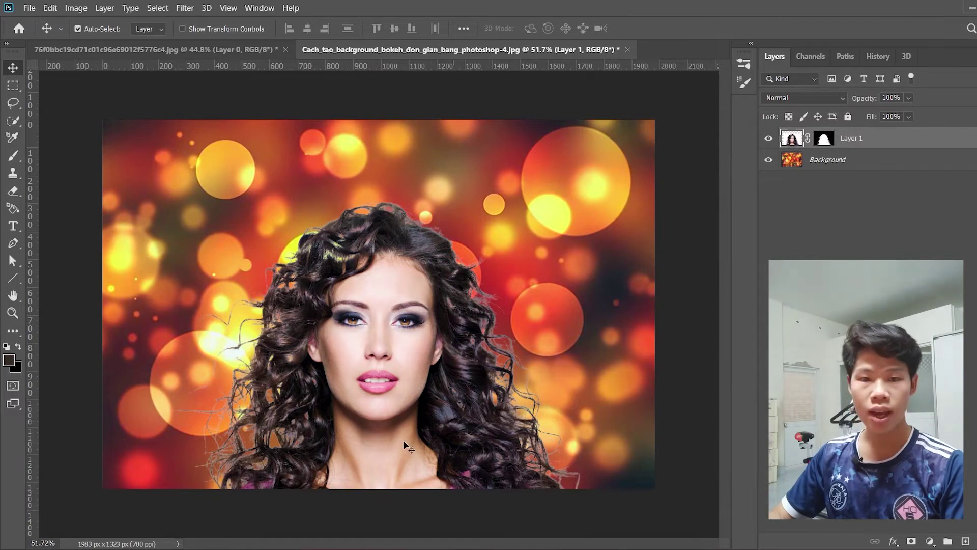
pyautogui.press('ctrl')
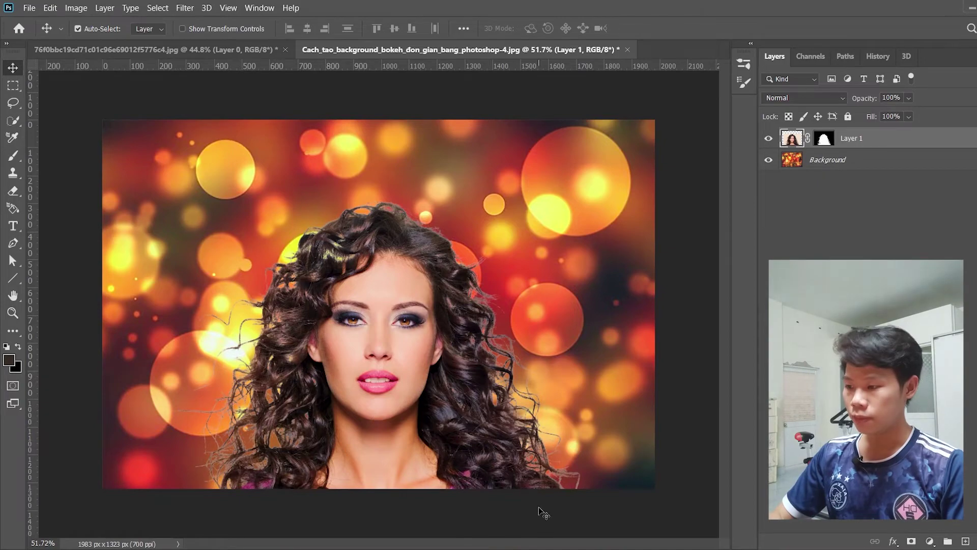
pyautogui.scroll(1, 550, 448)
pyautogui.scroll(-1, 554, 392)
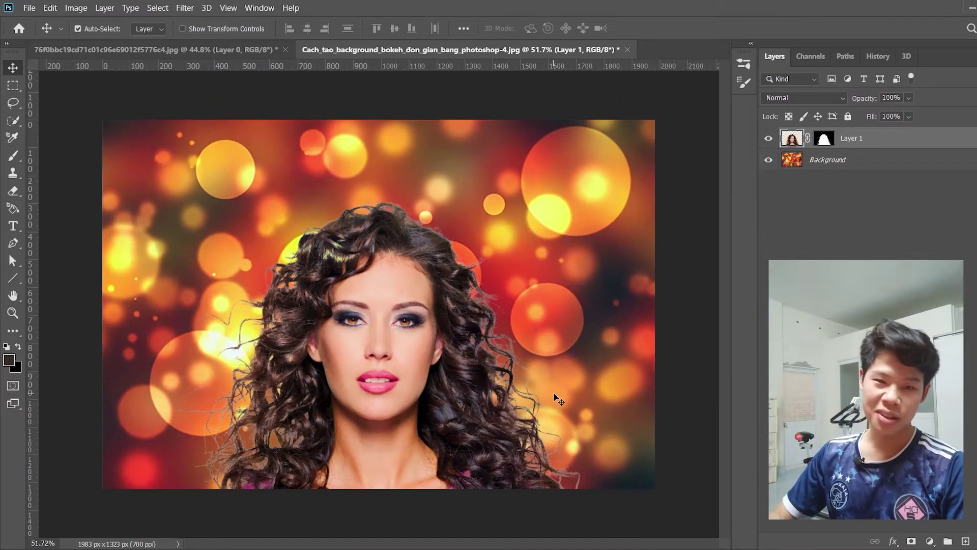
pyautogui.scroll(1, 544, 377)
pyautogui.scroll(1, 514, 316)
pyautogui.scroll(1, 478, 236)
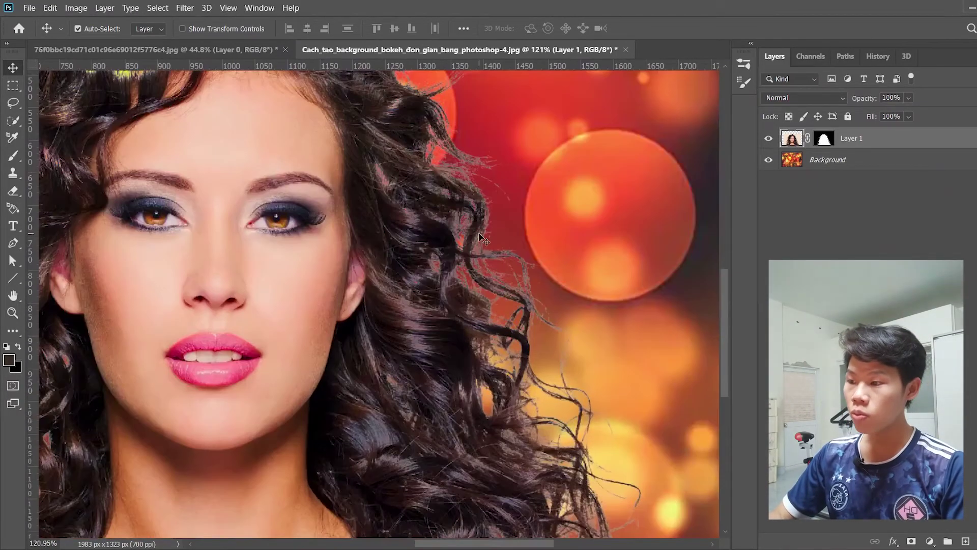
pyautogui.scroll(-1, 479, 236)
pyautogui.scroll(1, 615, 513)
pyautogui.scroll(2, 616, 513)
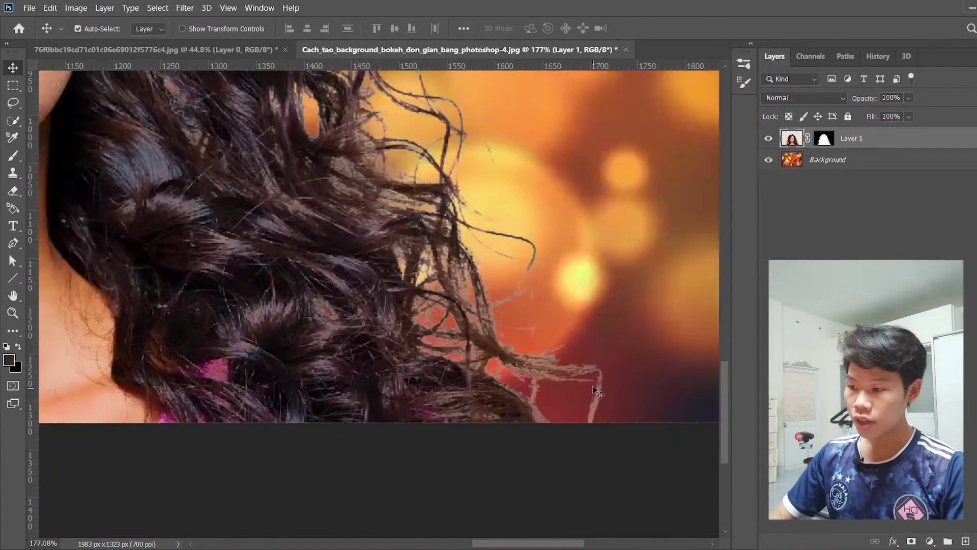
pyautogui.scroll(-3, 625, 382)
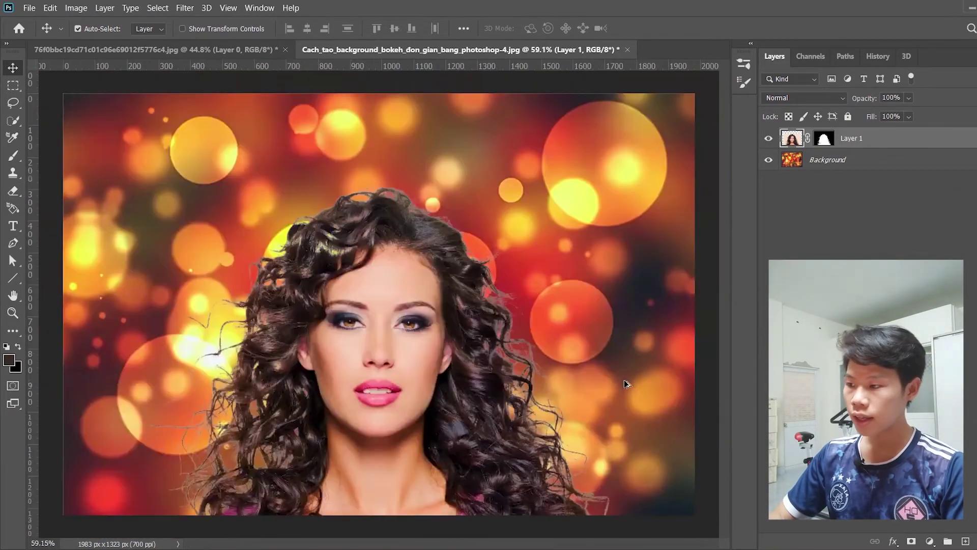
pyautogui.scroll(2, 205, 429)
pyautogui.scroll(-1, 184, 355)
pyautogui.scroll(-2, 189, 367)
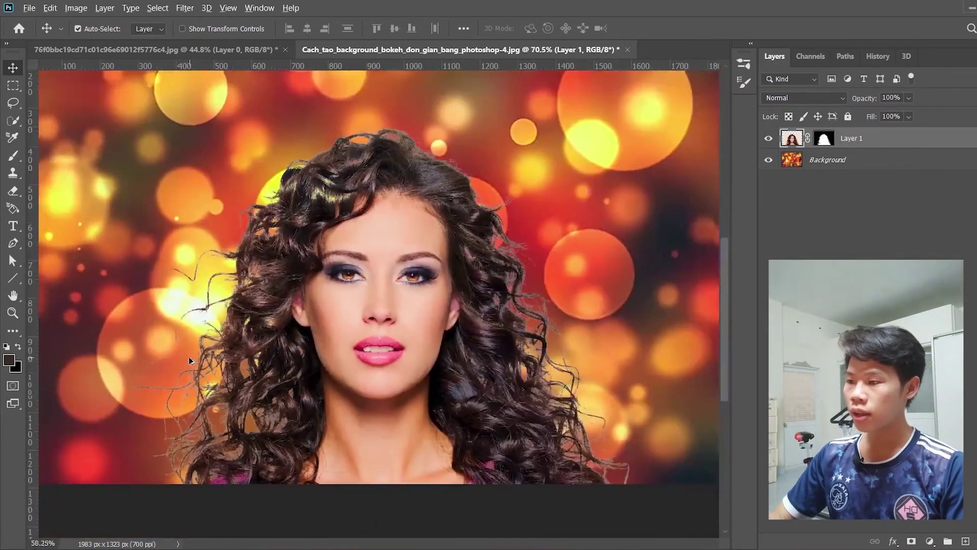
pyautogui.scroll(-1, 192, 382)
pyautogui.scroll(1, 193, 381)
pyautogui.scroll(-1, 192, 384)
pyautogui.scroll(1, 193, 386)
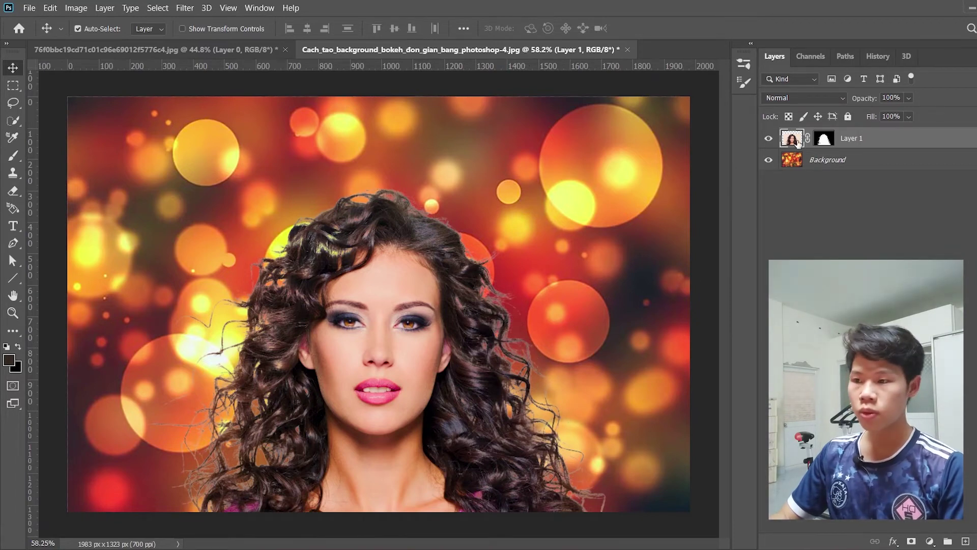
# Step: Add a new Layer 2, clip it to the woman's layer, and set it to Overlay blending
pyautogui.click(967, 541)
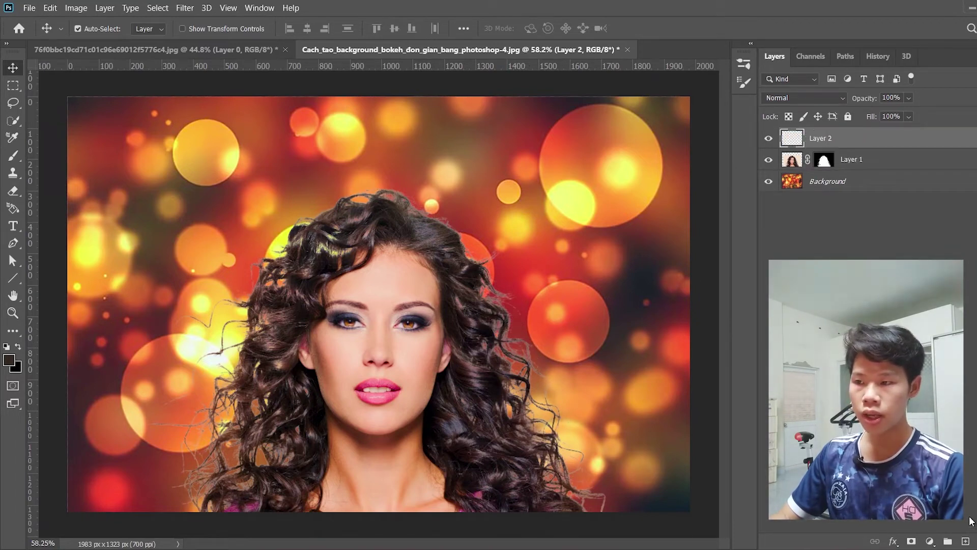
pyautogui.moveTo(863, 141); pyautogui.dragTo(814, 142)
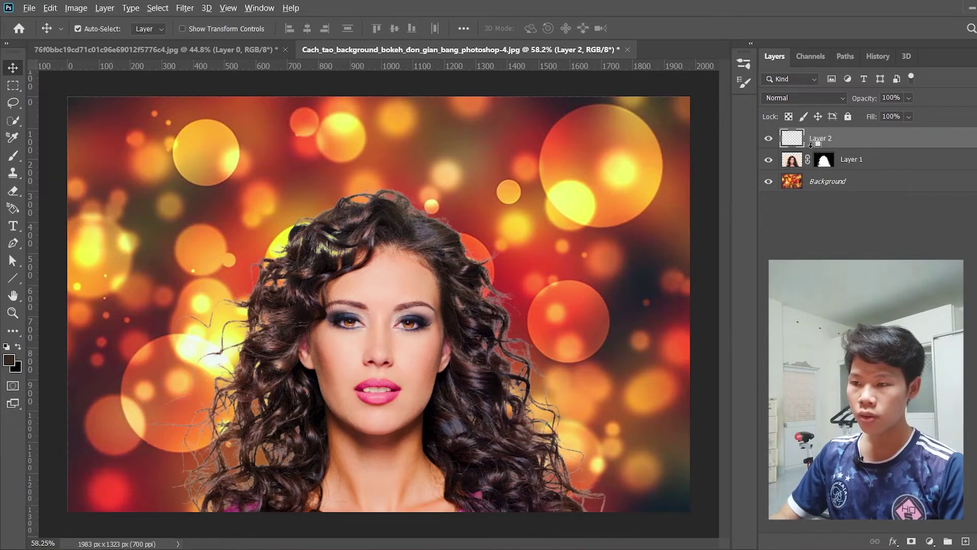
pyautogui.keyDown('alt'); pyautogui.click(817, 146); pyautogui.keyUp('alt')
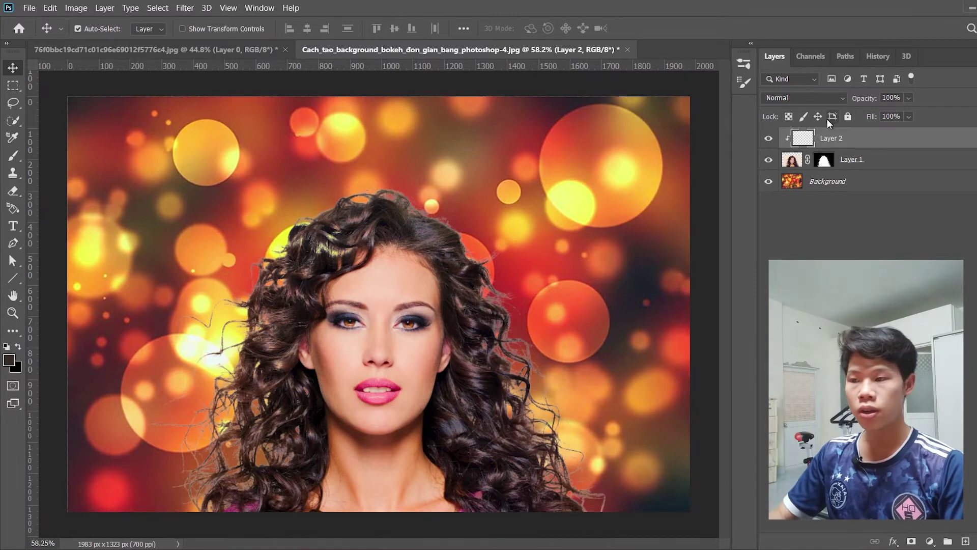
pyautogui.click(811, 99)
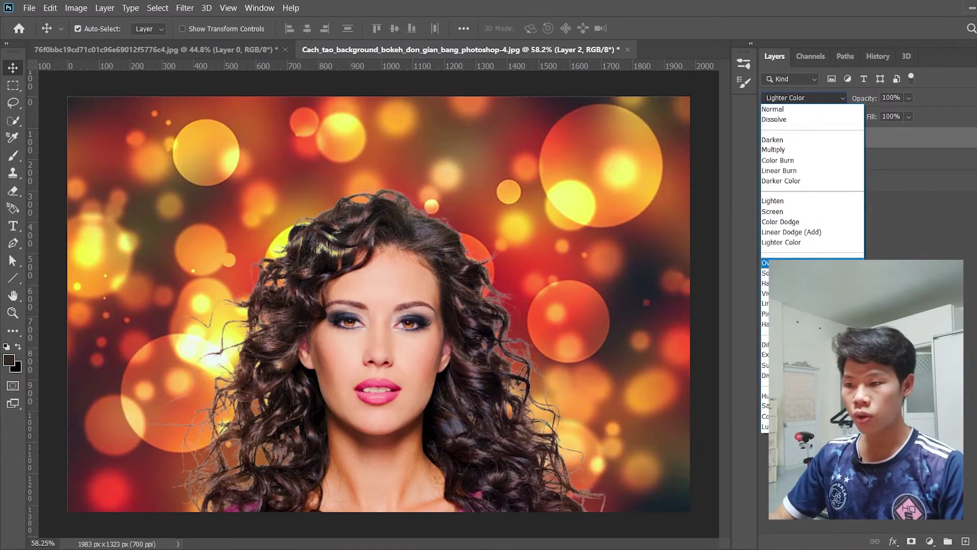
pyautogui.press('Return')
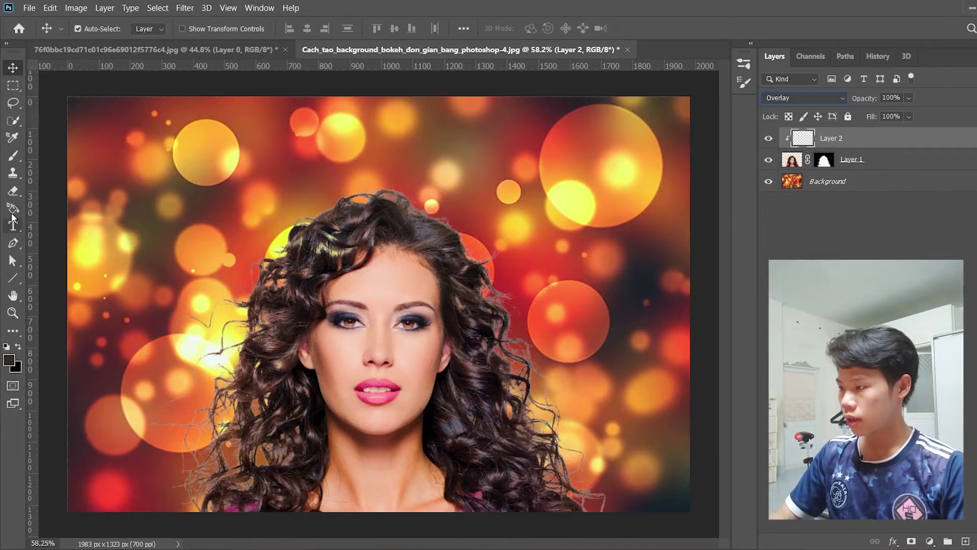
pyautogui.click(13, 156)
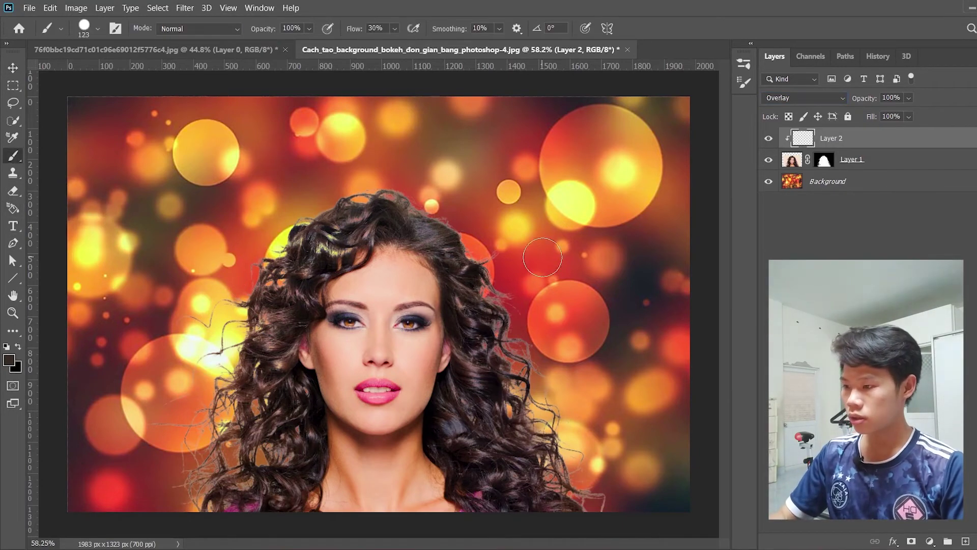
# Step: Set the foreground colour to a dark brown sampled from the hair
pyautogui.click(10, 360)
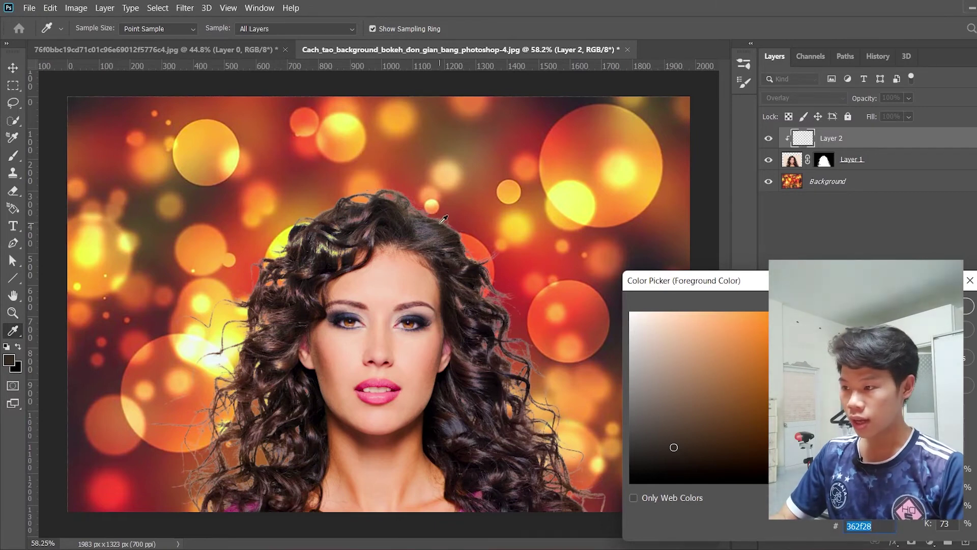
pyautogui.click(443, 219)
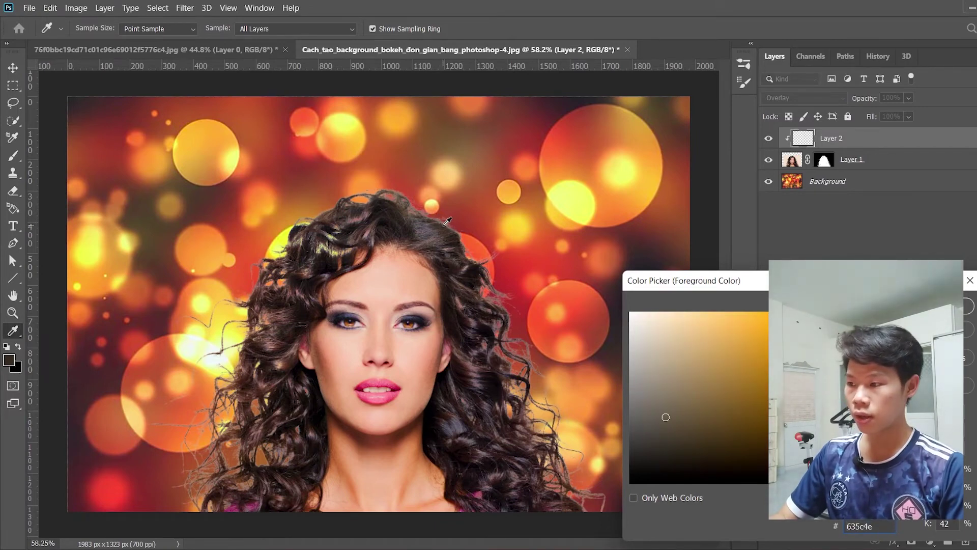
pyautogui.click(444, 225)
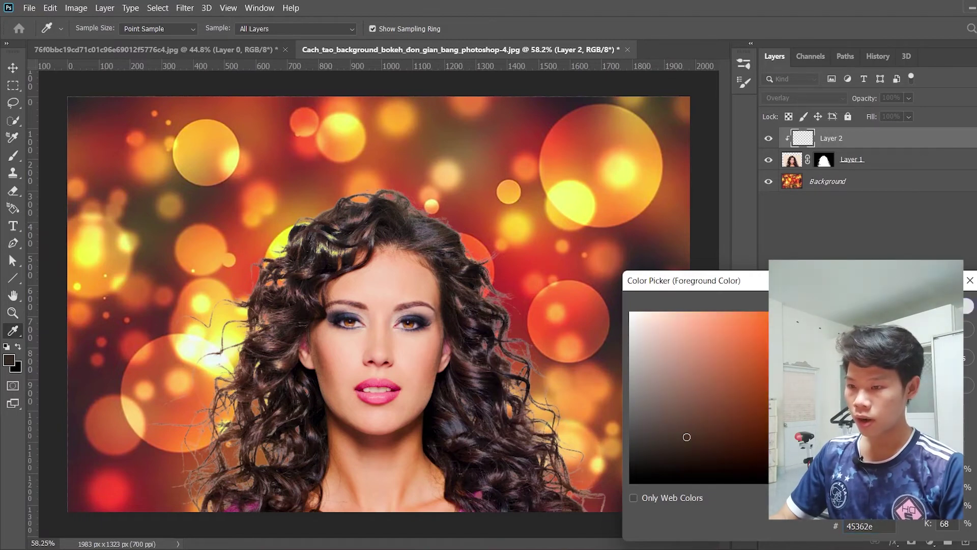
pyautogui.press('Return')
pyautogui.press('b')
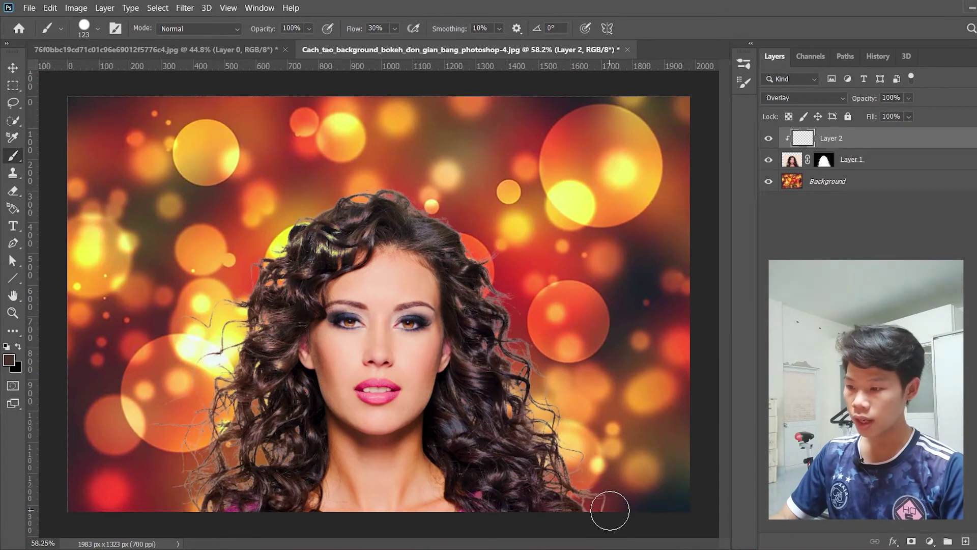
# Step: Undo the test stroke and choose the 30 px soft round brush preset
pyautogui.moveTo(610, 511); pyautogui.dragTo(519, 359)
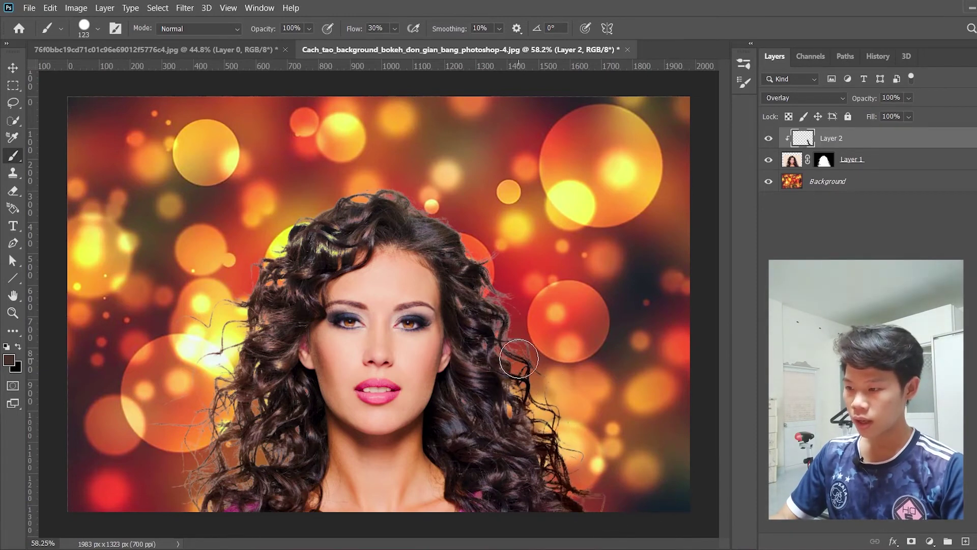
pyautogui.hotkey('ctrl', 'z')
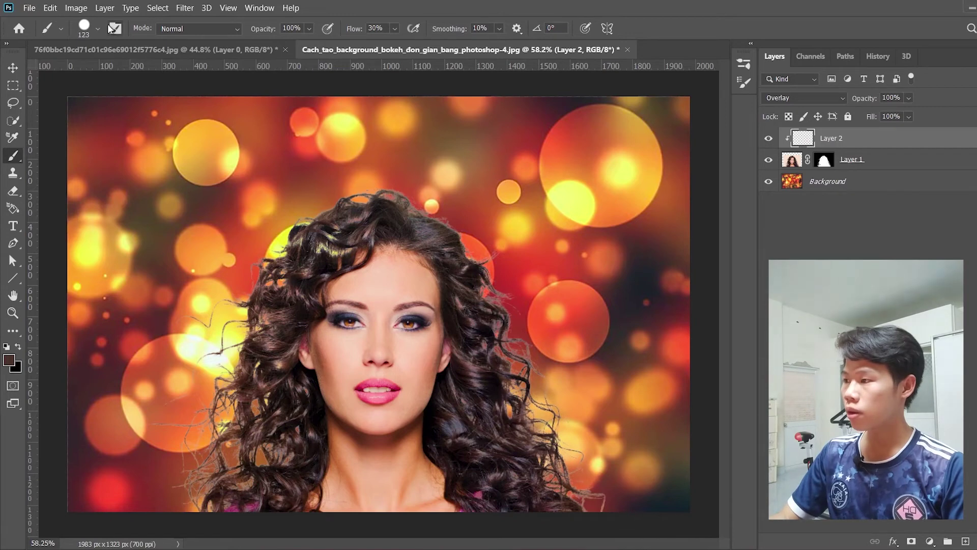
pyautogui.click(109, 27)
pyautogui.click(576, 86)
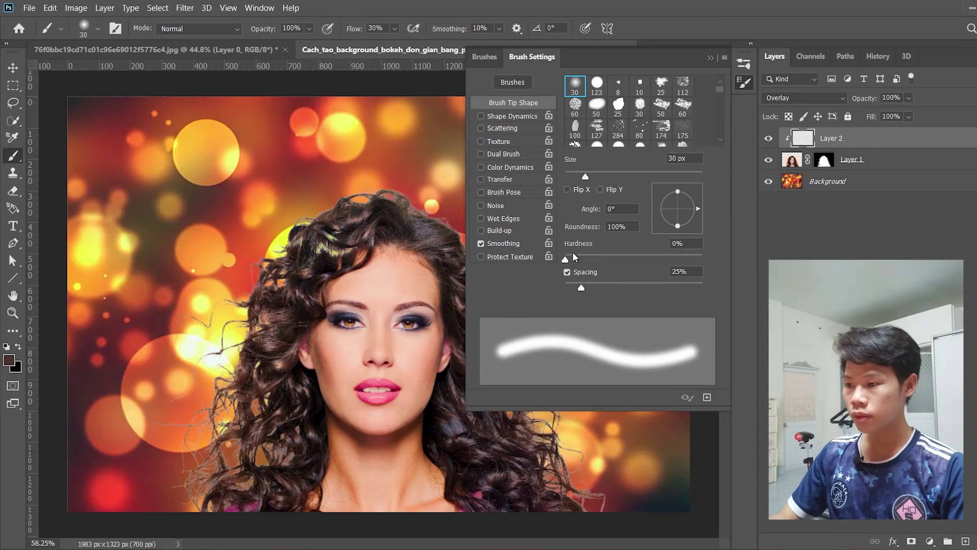
# Step: On Layer 2, enlarge the brush to 150 px and paint brown over the left hair and crown
pyautogui.click(513, 82)
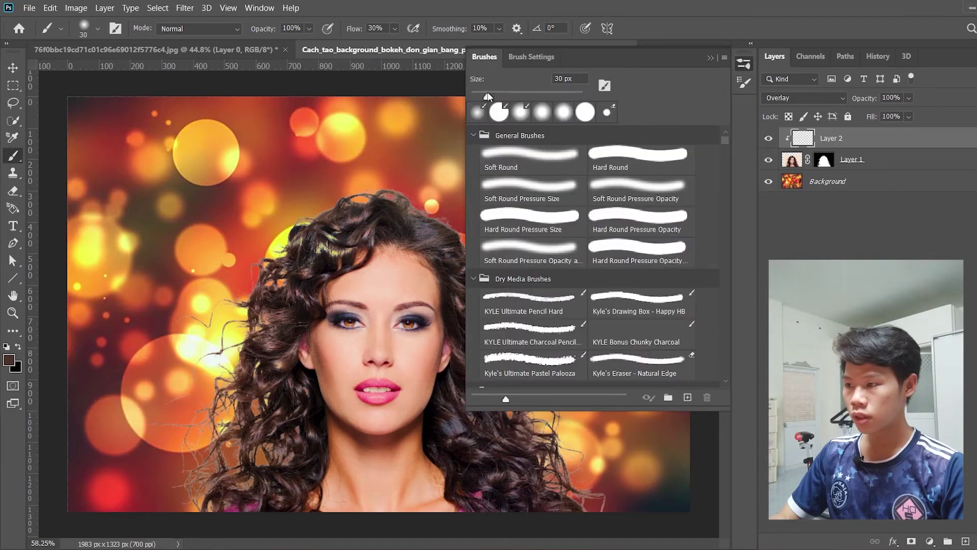
pyautogui.click(799, 243)
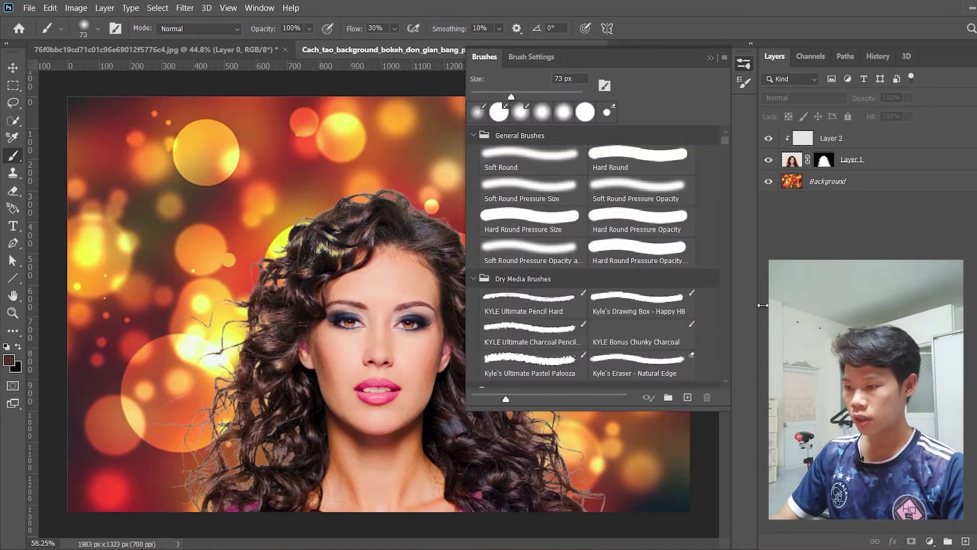
pyautogui.click(710, 58)
pyautogui.click(803, 143)
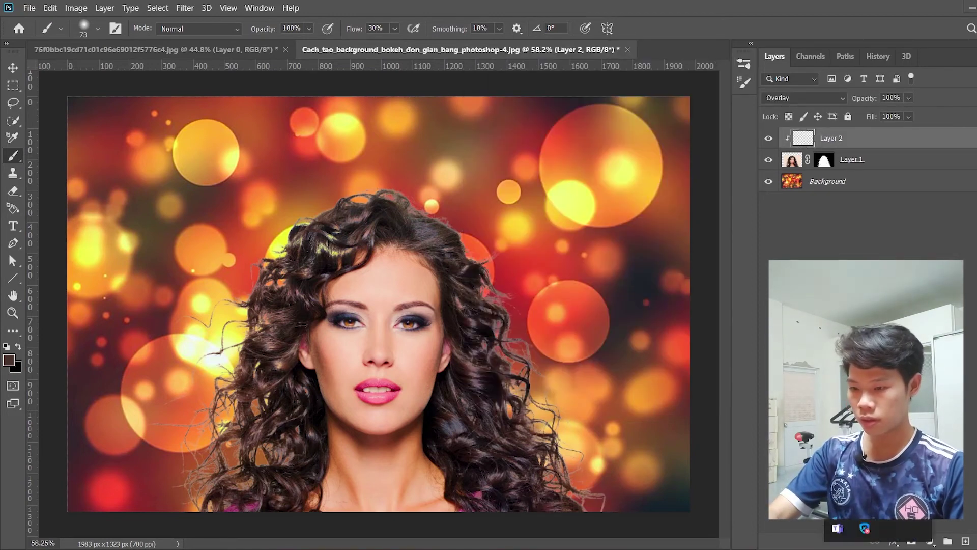
pyautogui.press(']')
pyautogui.press(']')
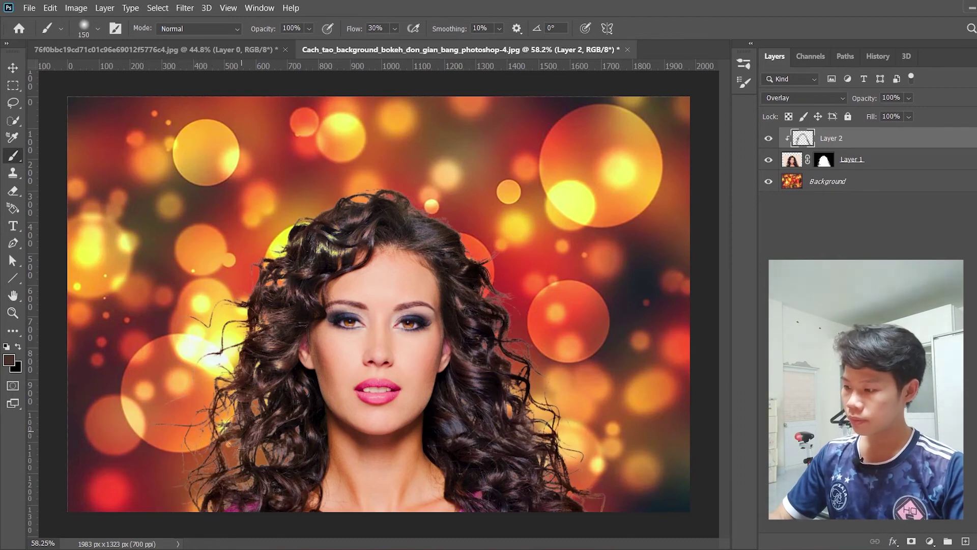
pyautogui.moveTo(218, 490)
pyautogui.mouseDown()
pyautogui.moveTo(239, 300)
pyautogui.moveTo(324, 209)
pyautogui.moveTo(438, 203)
pyautogui.moveTo(463, 222)
pyautogui.moveTo(422, 206)
pyautogui.moveTo(476, 252)
pyautogui.moveTo(422, 232)
pyautogui.moveTo(438, 240)
pyautogui.mouseUp()
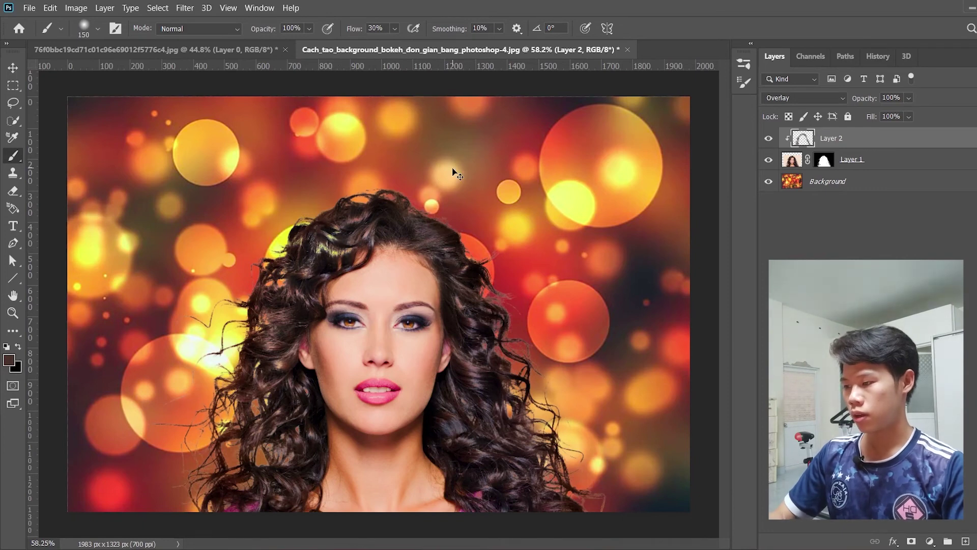
pyautogui.click(769, 140)
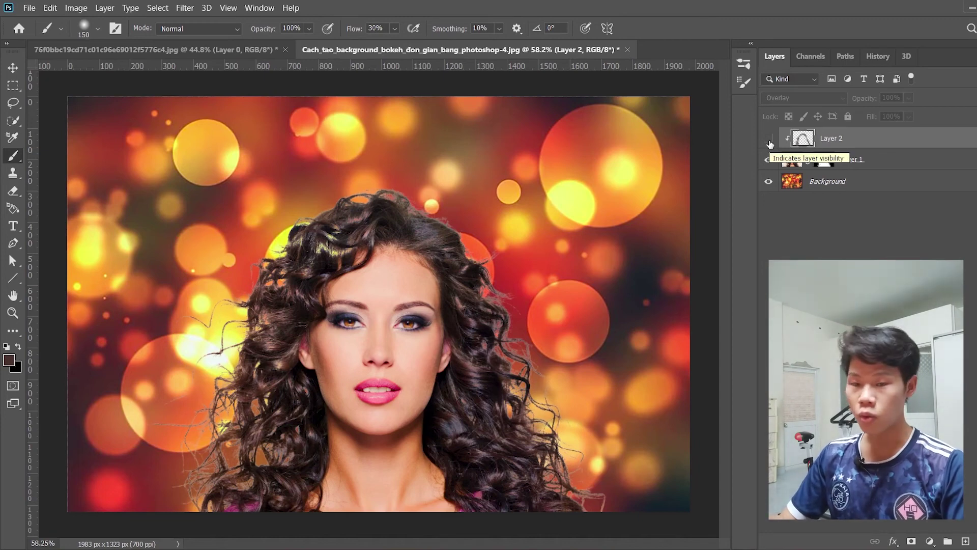
pyautogui.click(769, 142)
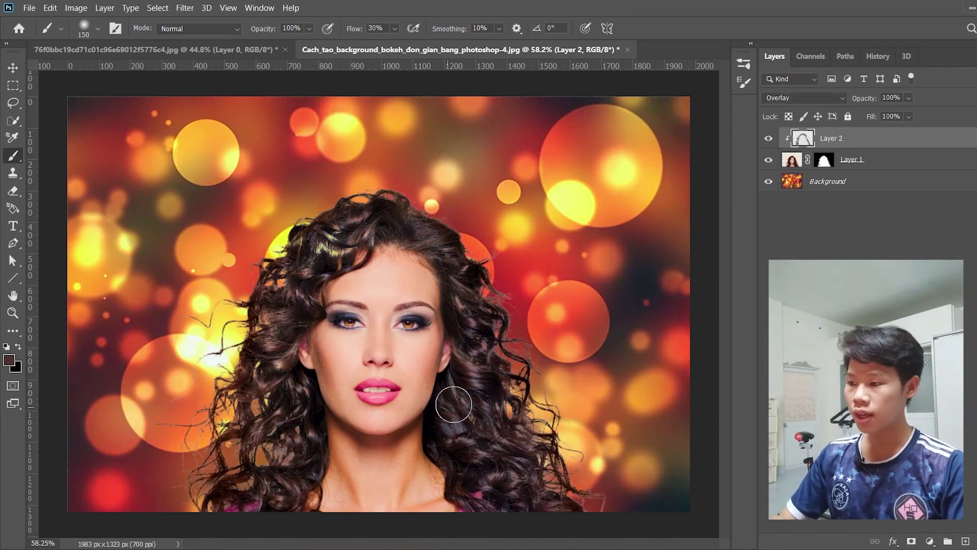
pyautogui.click(13, 67)
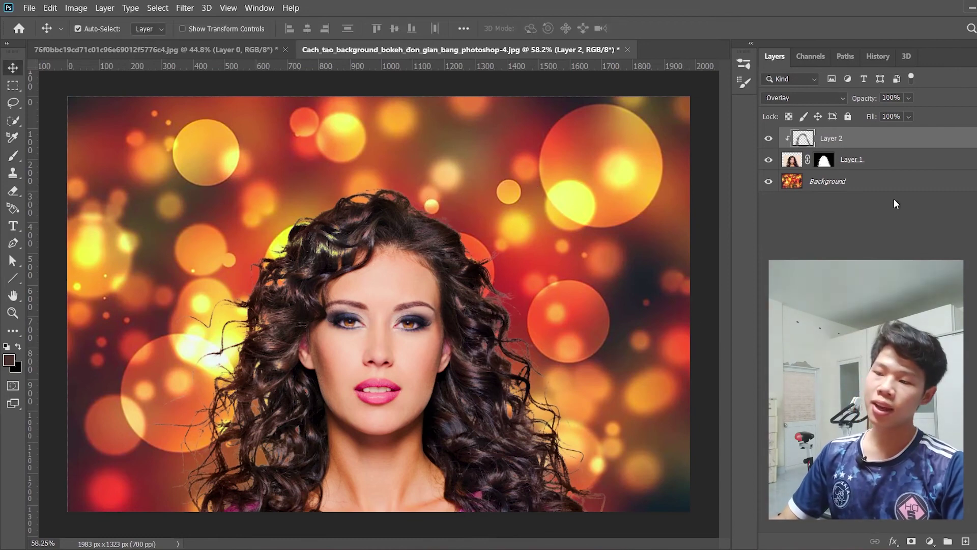
pyautogui.click(264, 48)
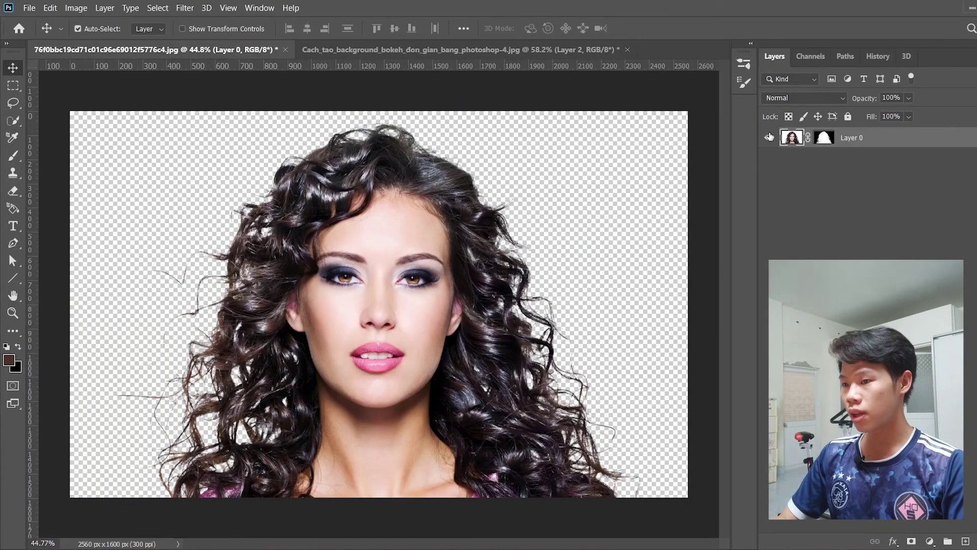
pyautogui.click(484, 53)
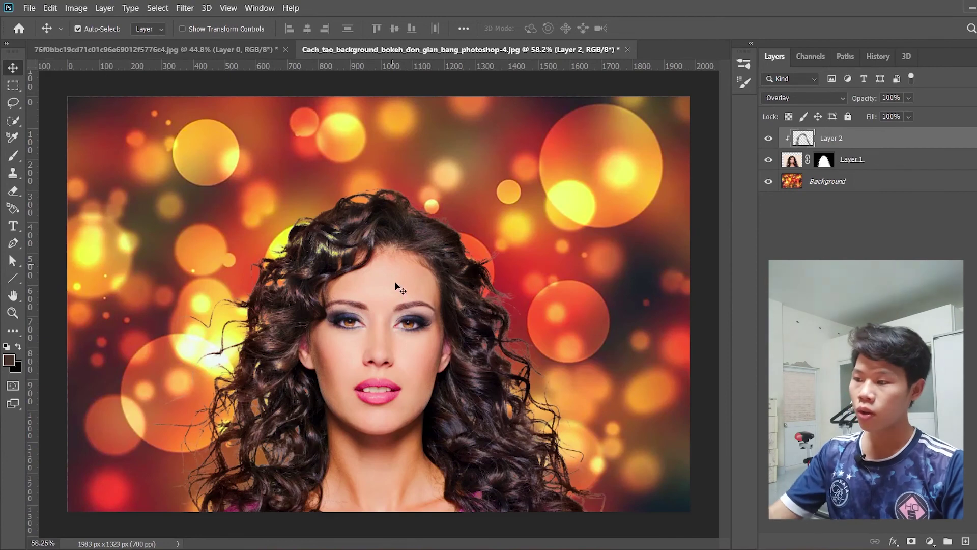